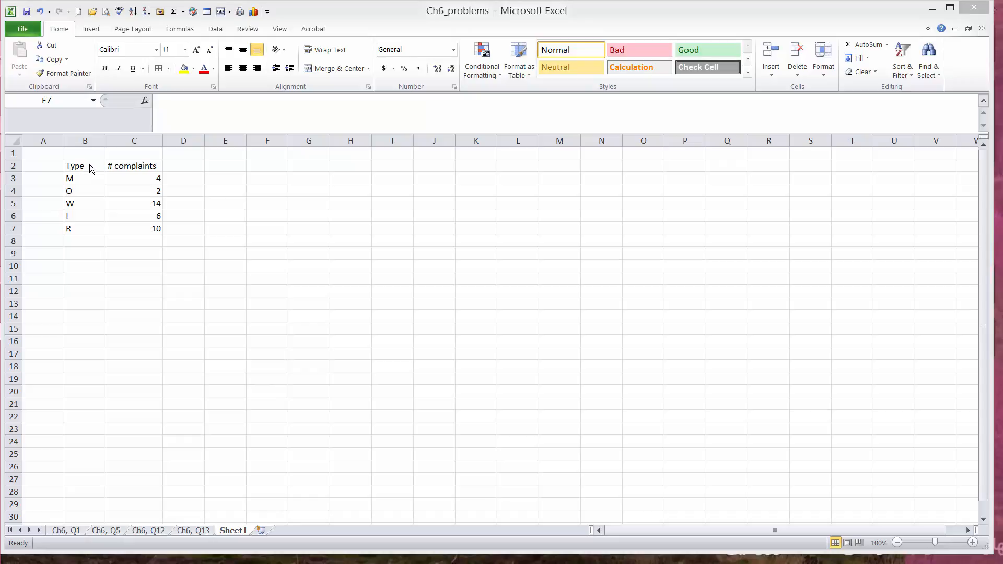
Step: Sort B2:C7 by # complaints from largest to smallest, putting W 14 first
drag(89, 165, 140, 228)
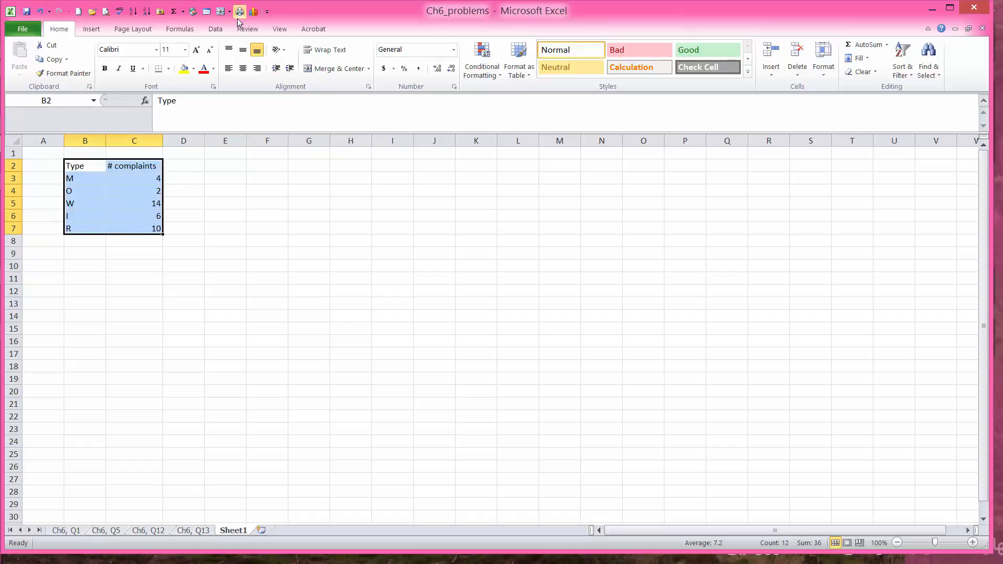
click(215, 30)
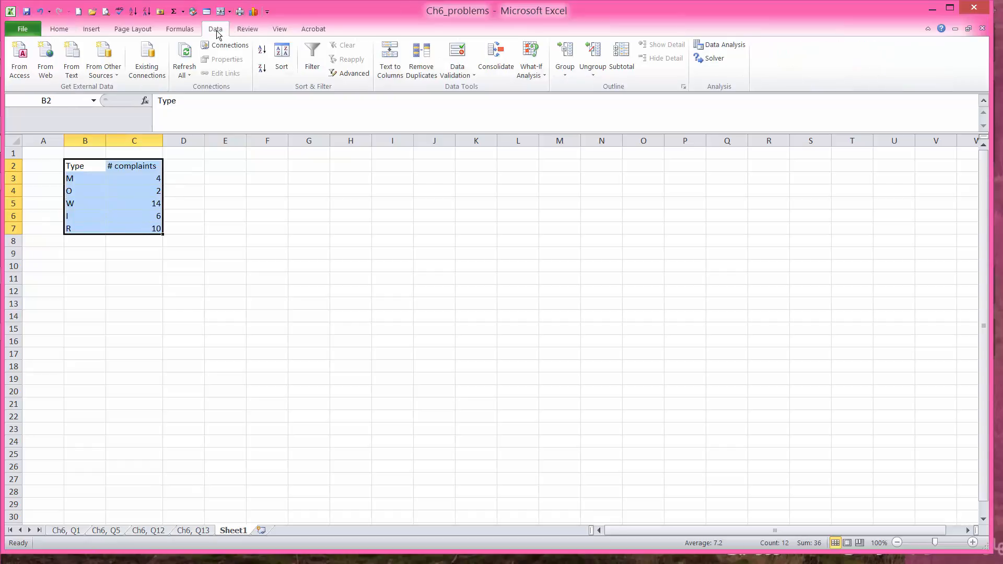
click(279, 55)
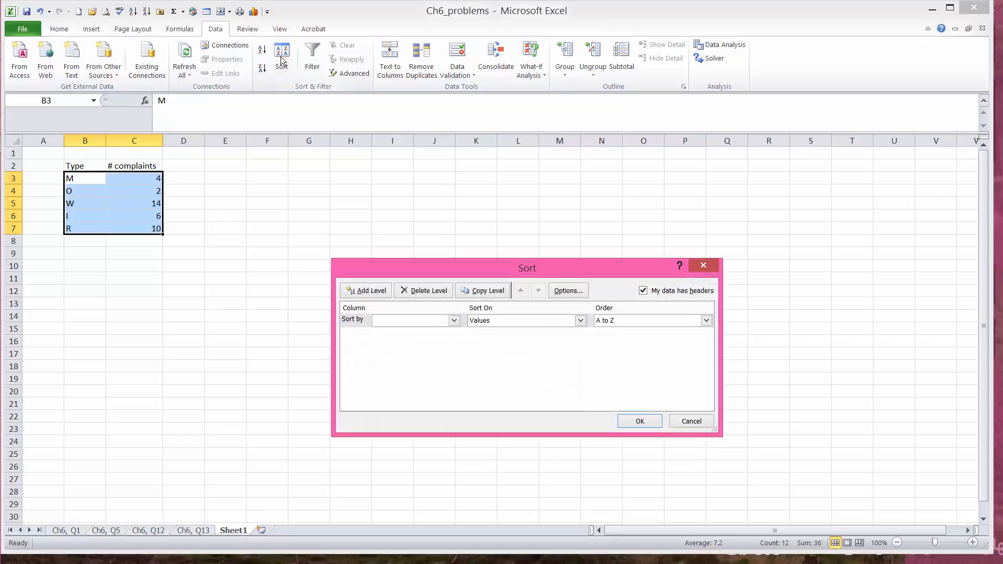
click(453, 321)
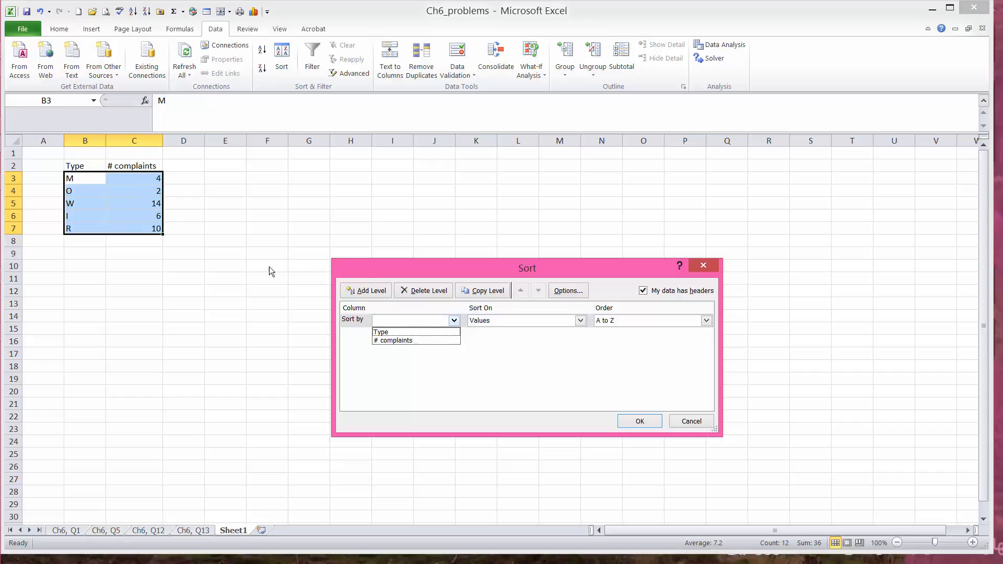
click(403, 340)
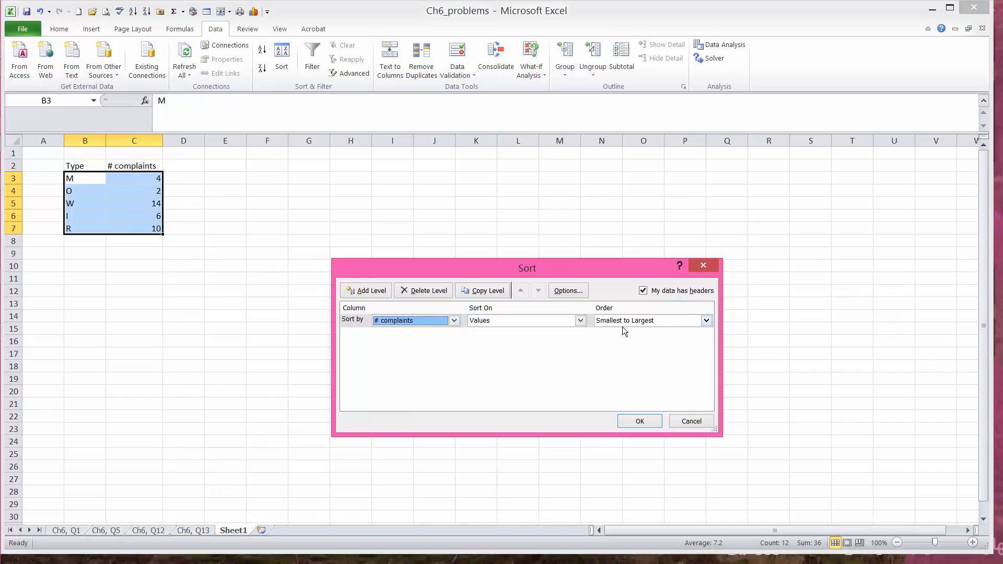
click(706, 321)
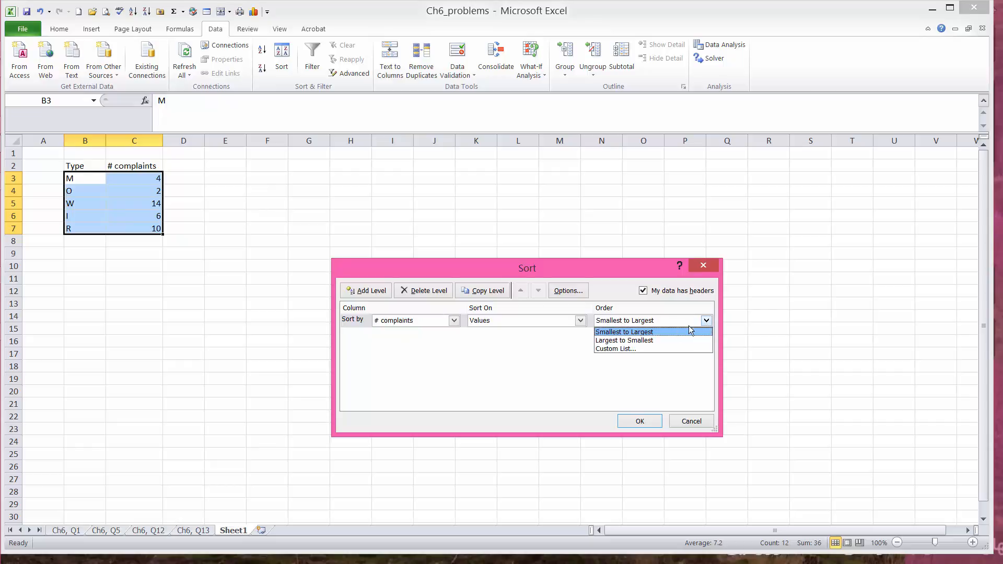
click(626, 340)
click(641, 421)
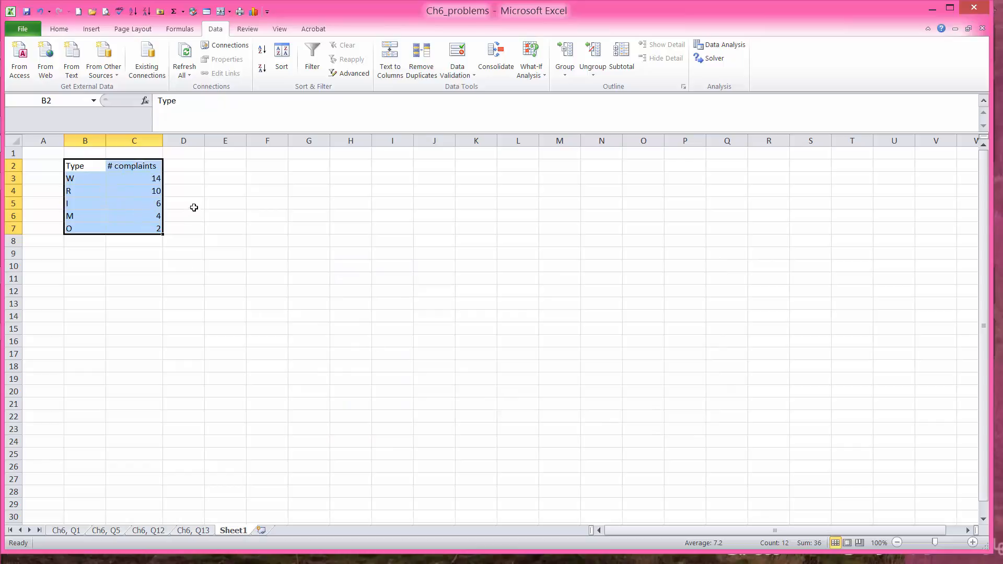
click(155, 244)
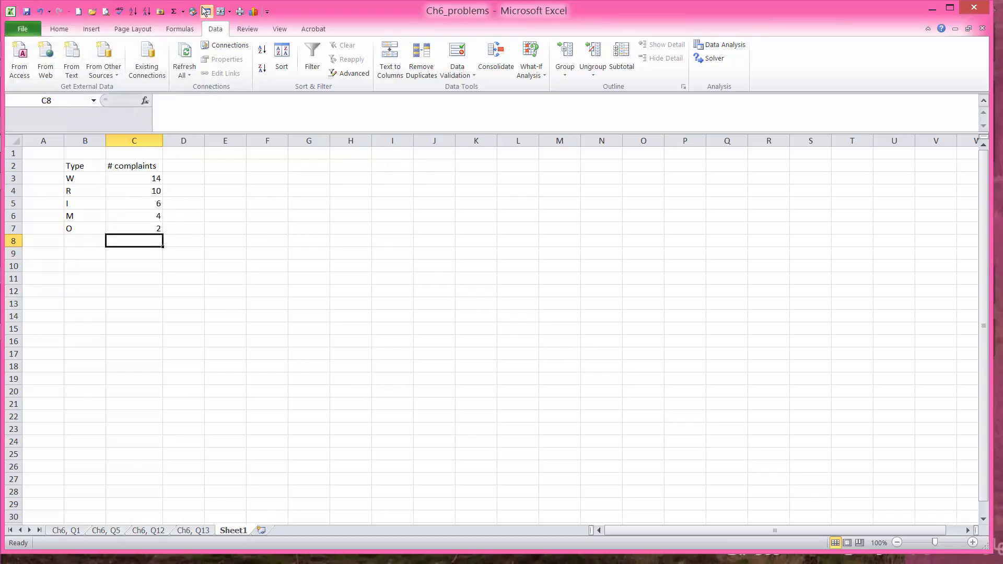
Step: Enter =SUM(C3:C7) in C8 to total the complaints at 36
click(173, 12)
key(Return)
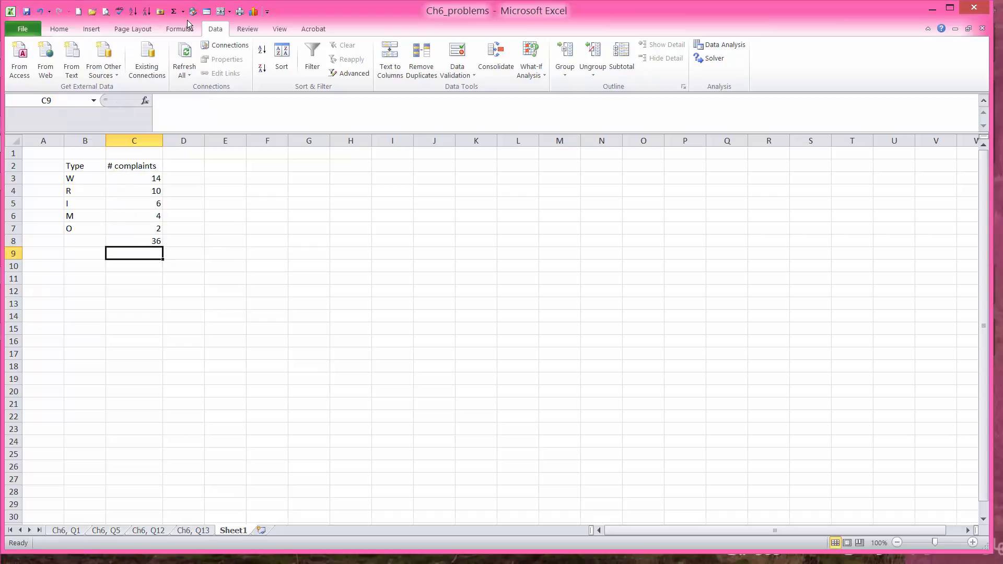
click(156, 242)
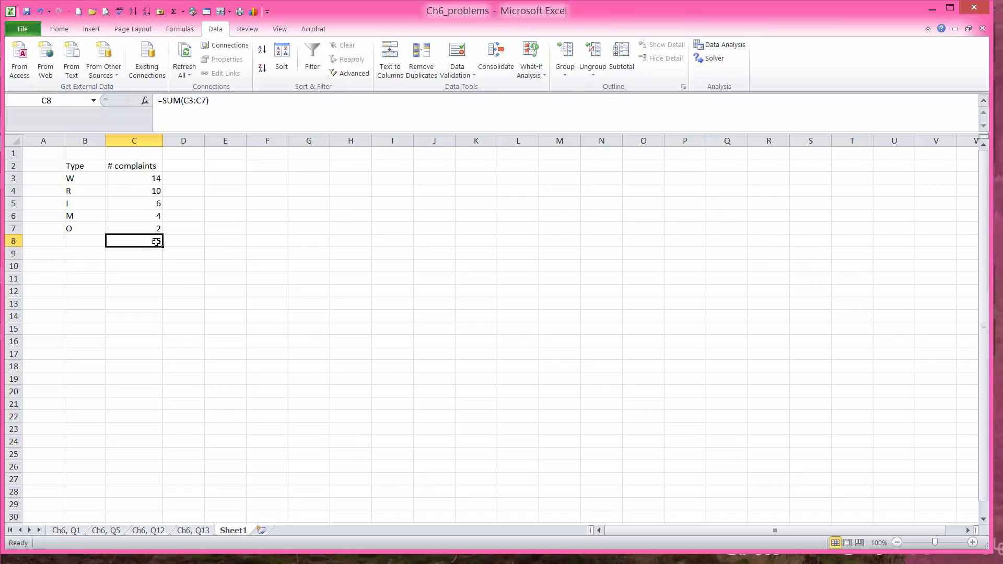
double_click(156, 242)
click(259, 253)
click(152, 242)
text(=su)
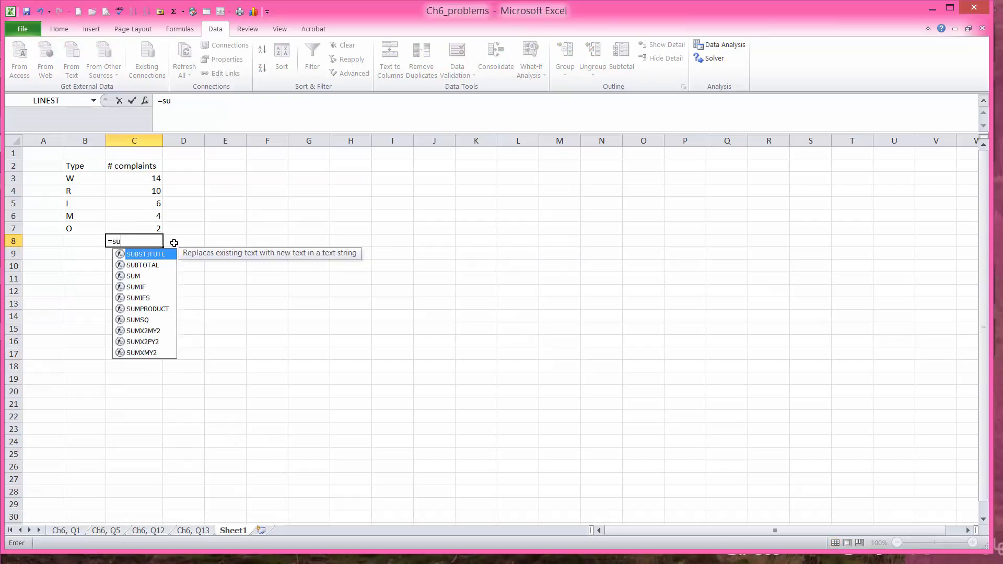
text(m()
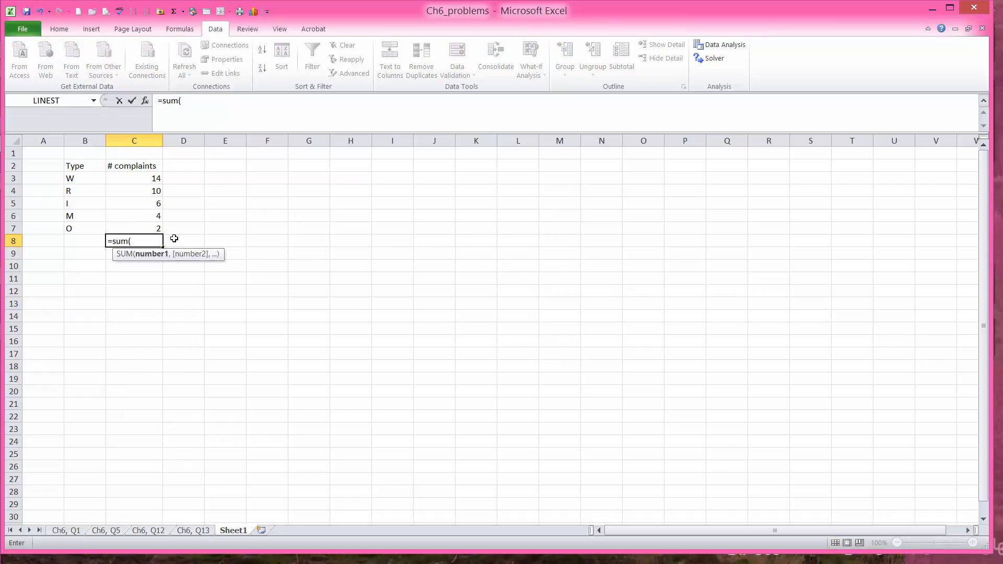
drag(151, 179, 150, 228)
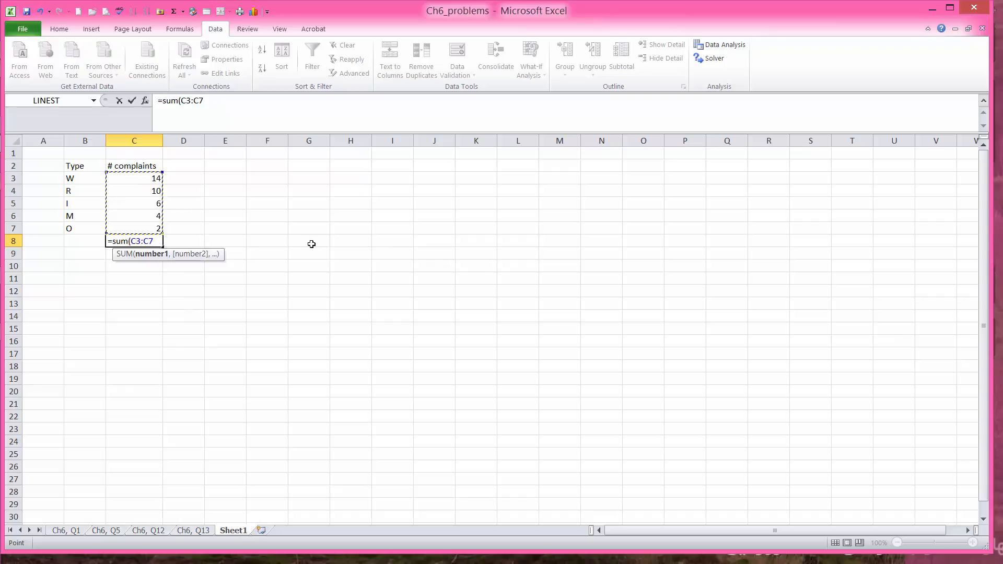
text())
key(Return)
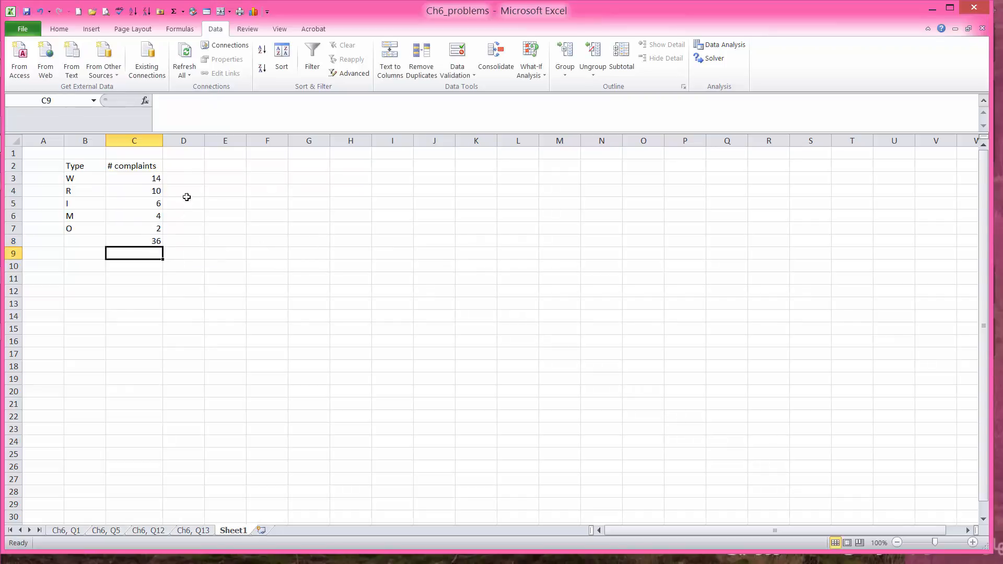
click(195, 167)
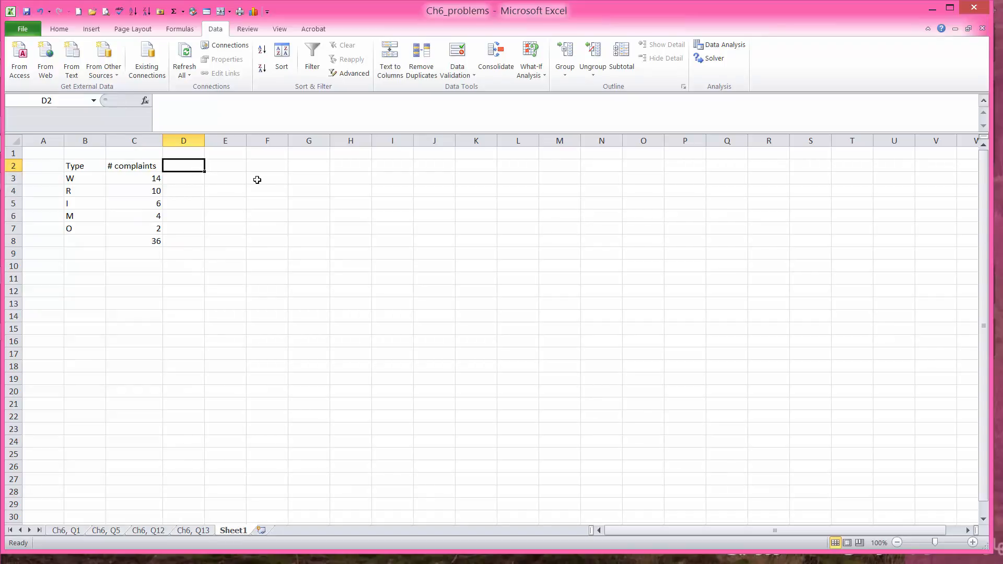
Step: Add the column header %Freq. in D2
text(%)
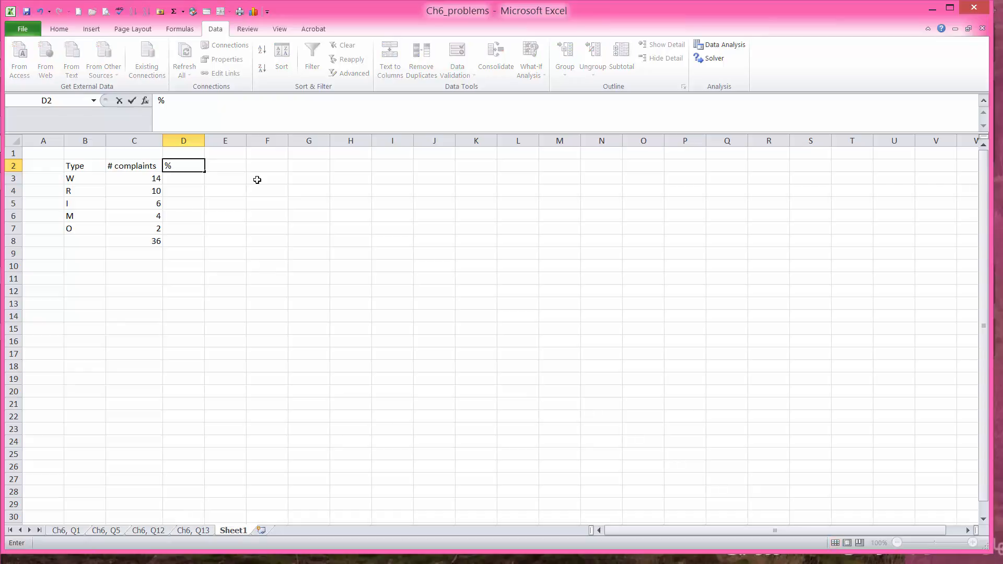
text(Freq.)
click(183, 177)
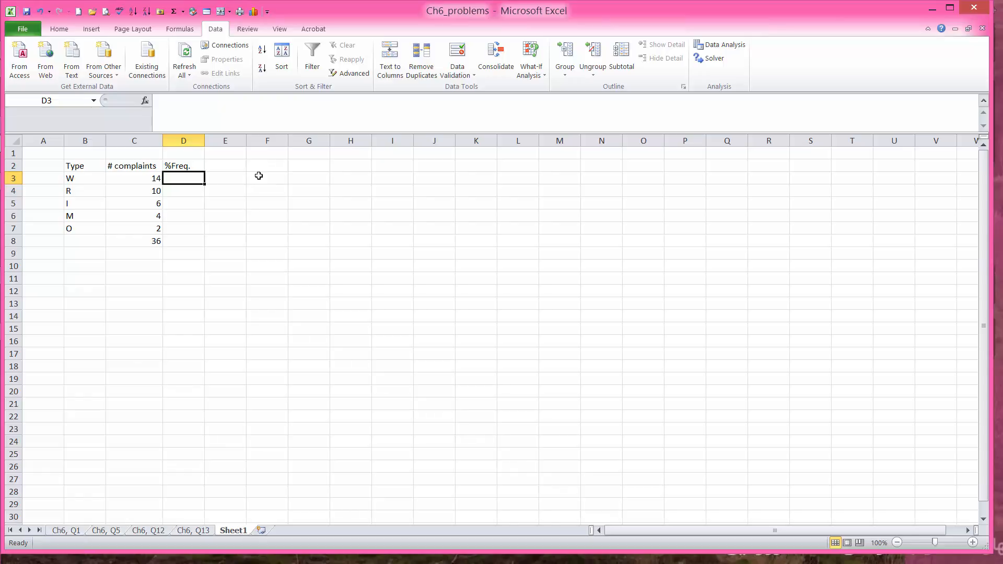
click(146, 178)
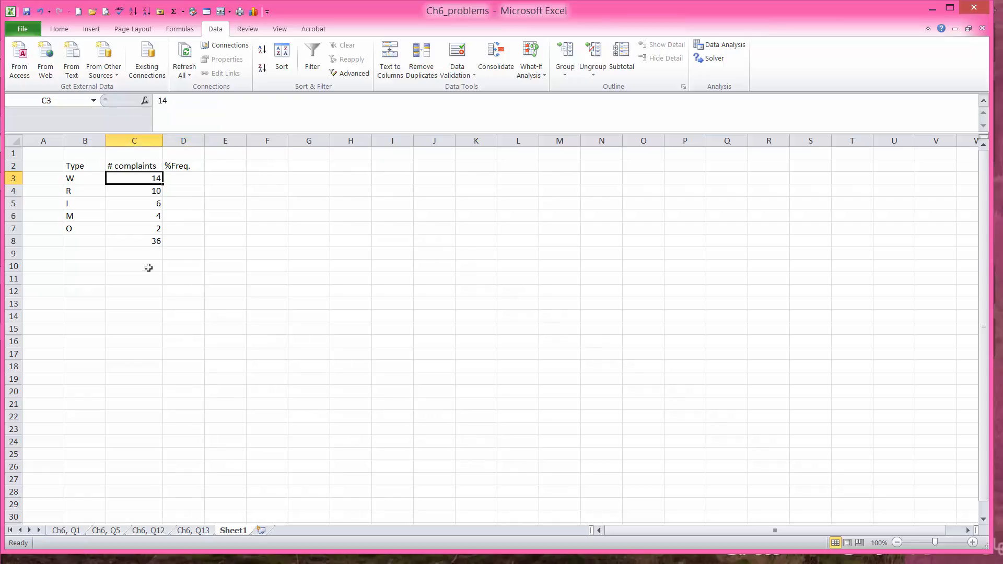
Step: Colour the 36 total in C8 red
click(137, 243)
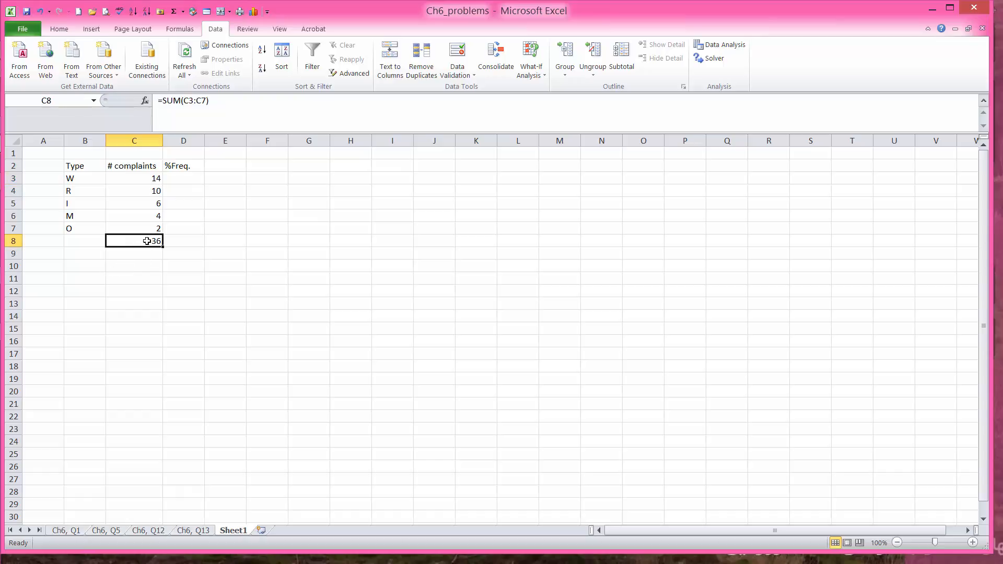
click(59, 29)
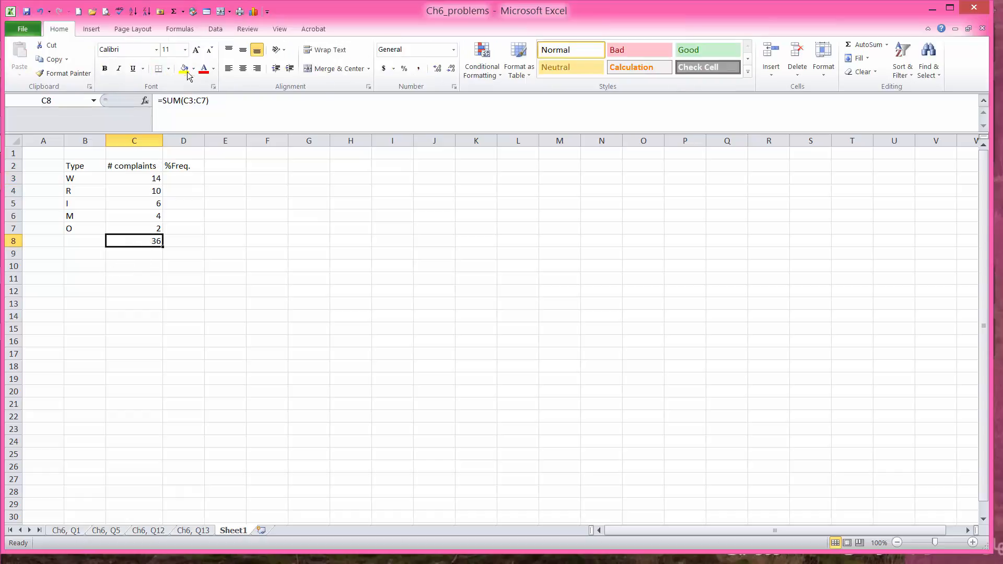
click(208, 74)
click(185, 179)
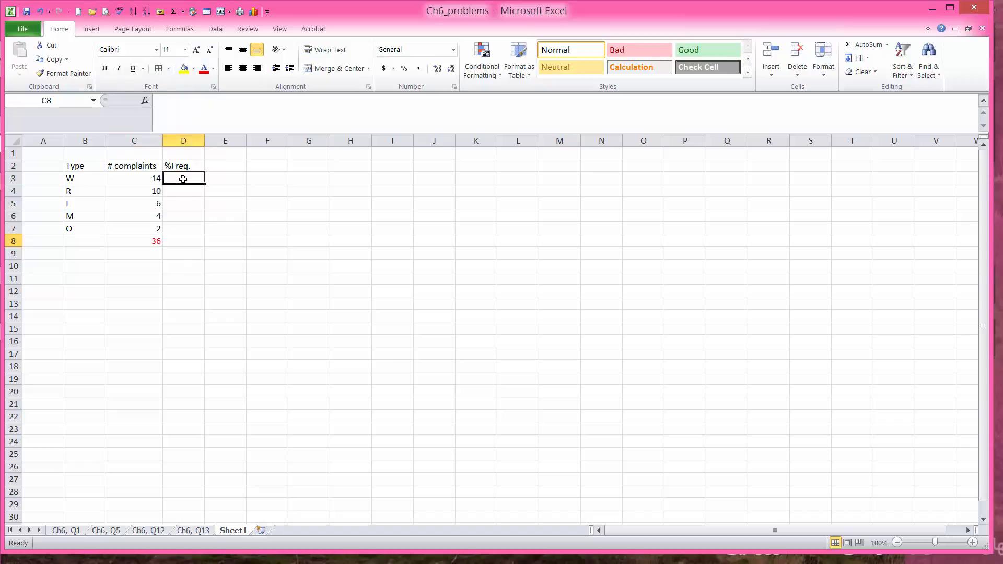
Step: Enter =C3/$C$8 in D3, giving W's share of 0.388889
text(=)
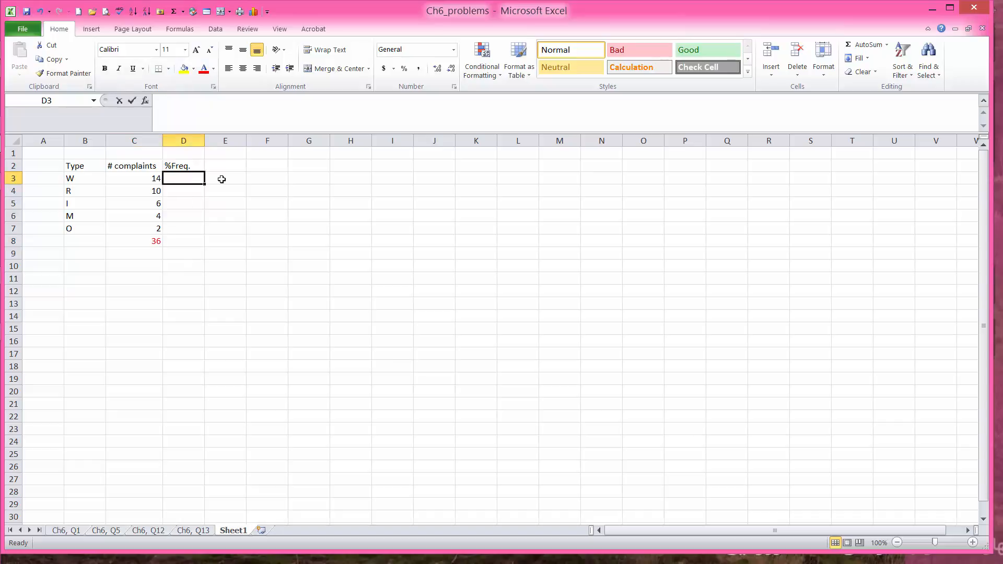
click(155, 178)
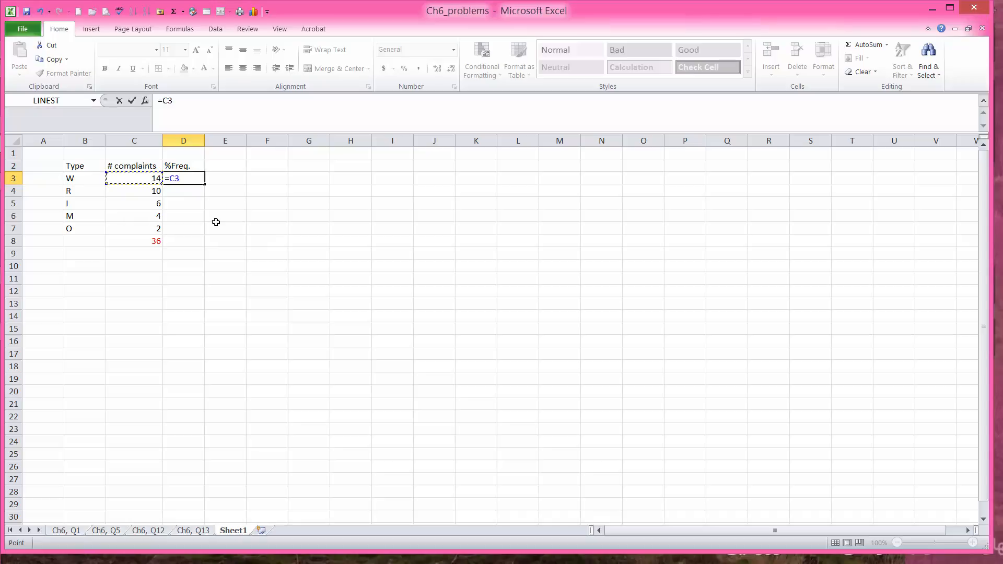
text(/)
click(140, 241)
key(F4)
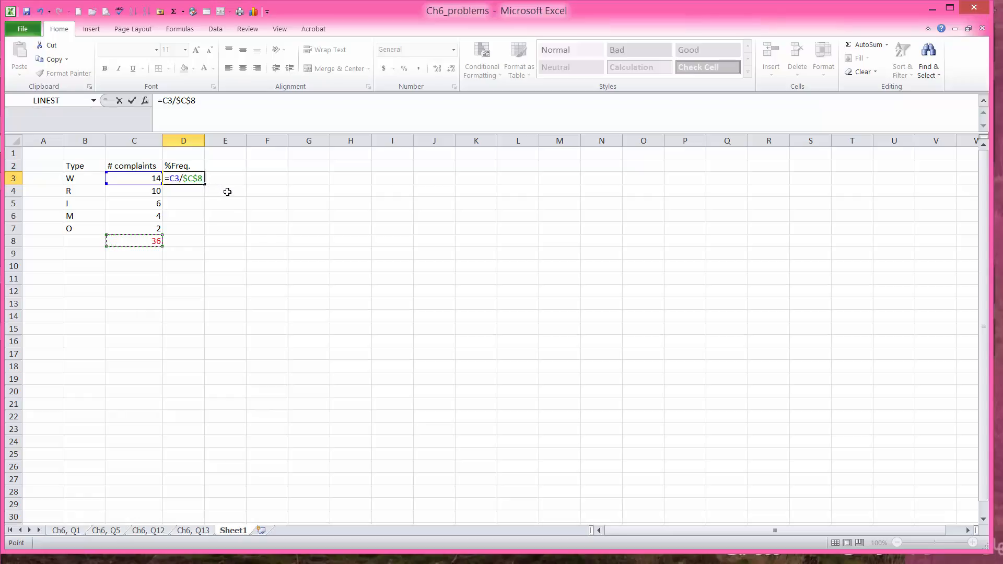
key(Return)
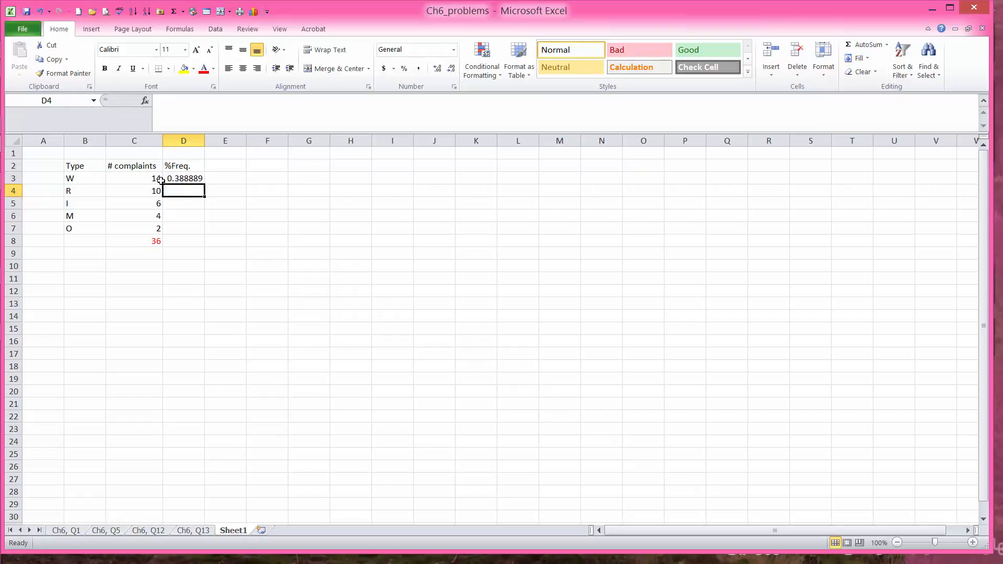
click(199, 178)
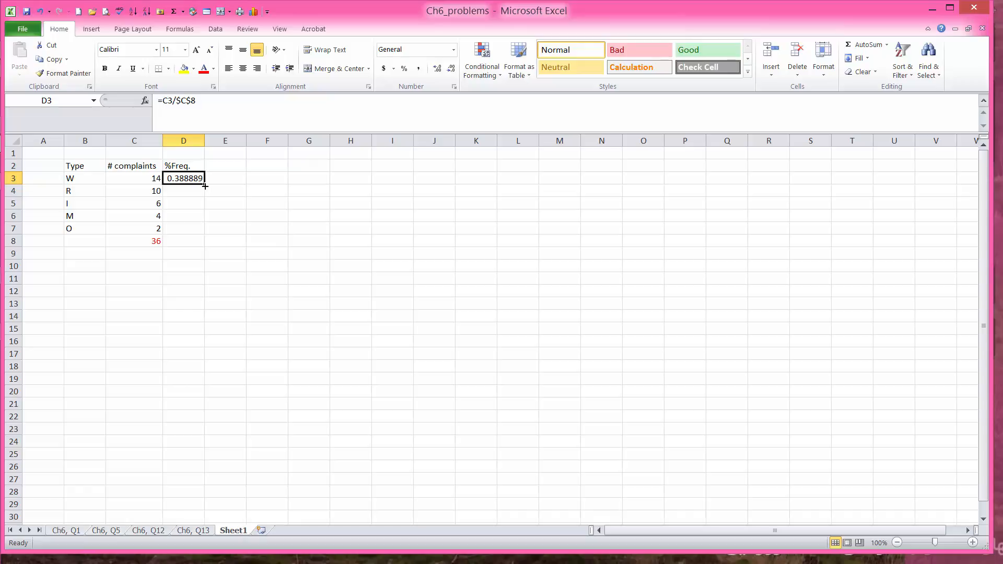
Step: Clear the stray values in D4:D7 and fill D3's share formula down to D7
drag(204, 185, 204, 234)
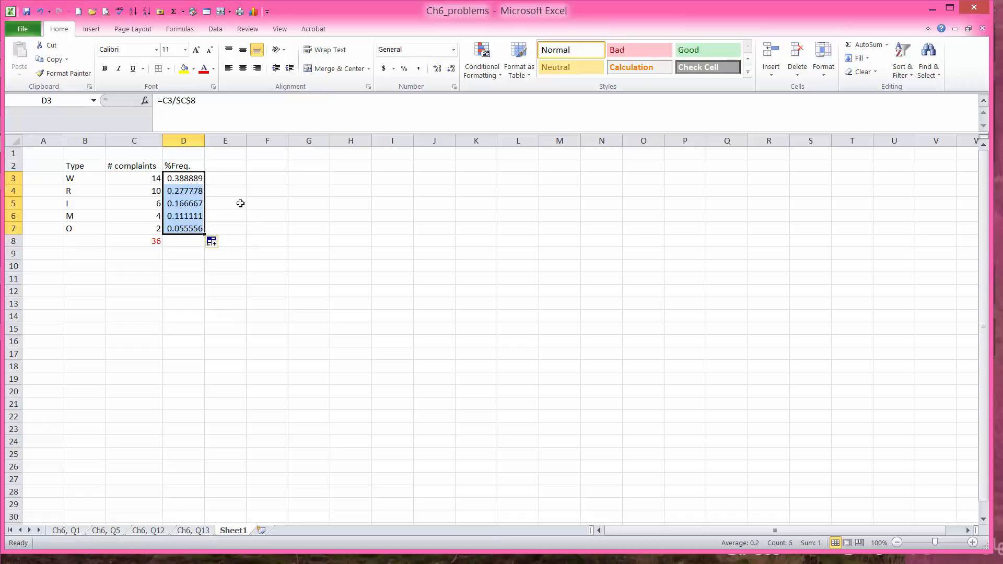
click(194, 181)
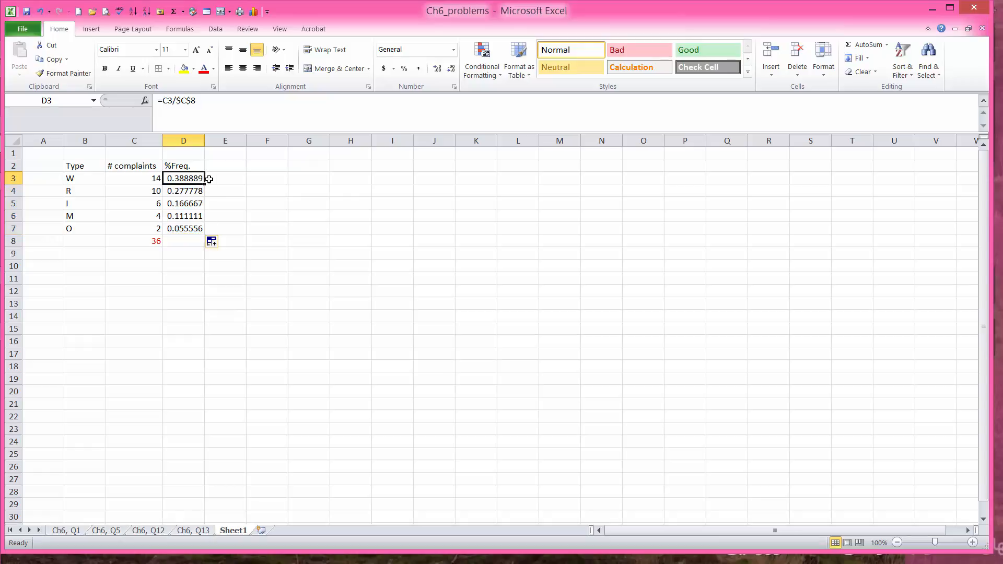
drag(194, 191, 195, 228)
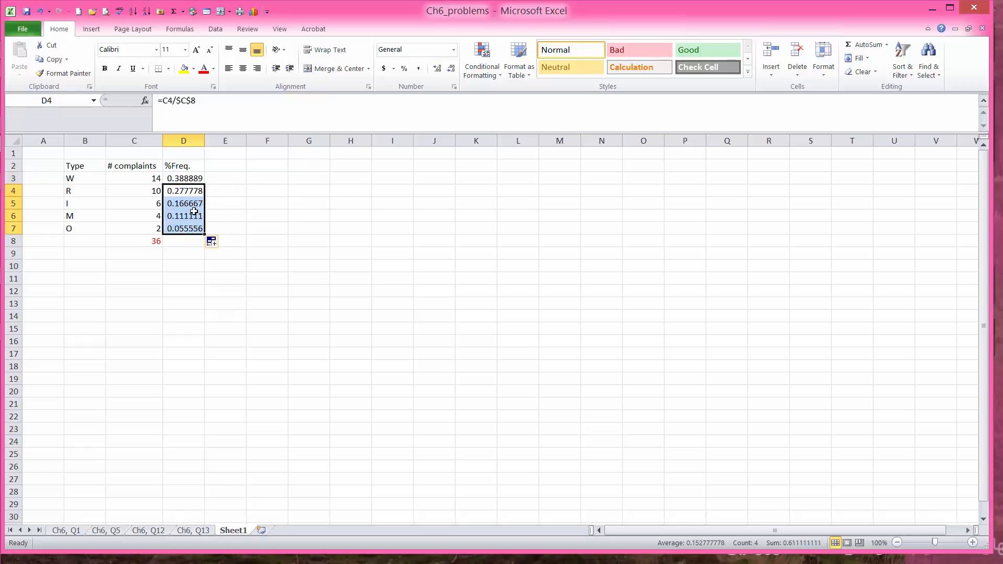
right_click(192, 211)
click(142, 323)
click(228, 266)
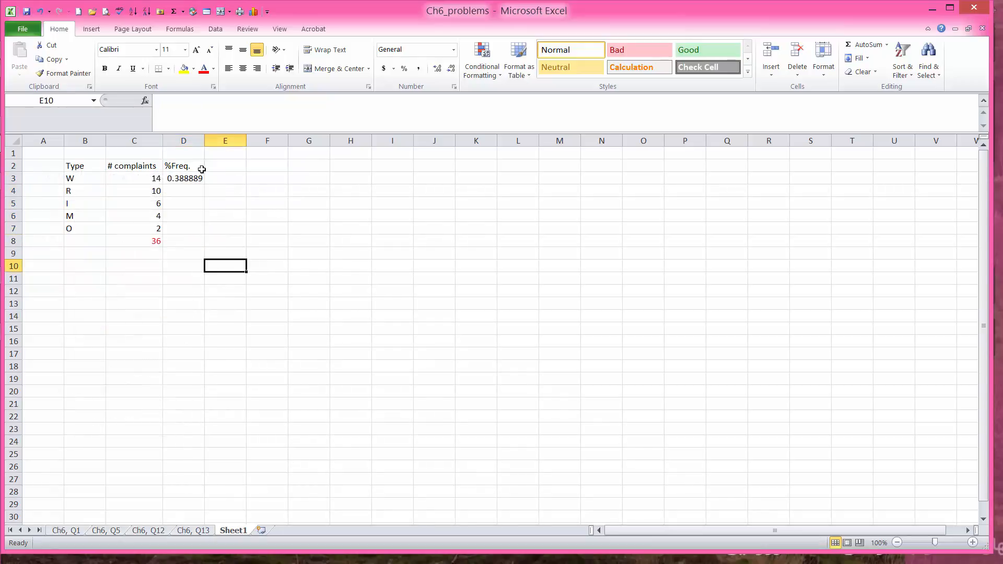
click(191, 178)
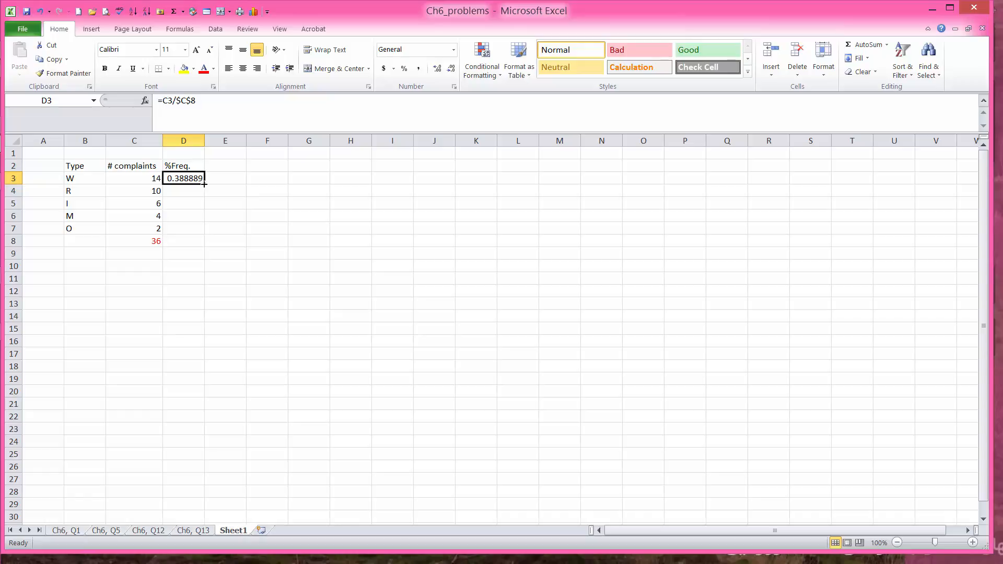
drag(204, 184, 204, 233)
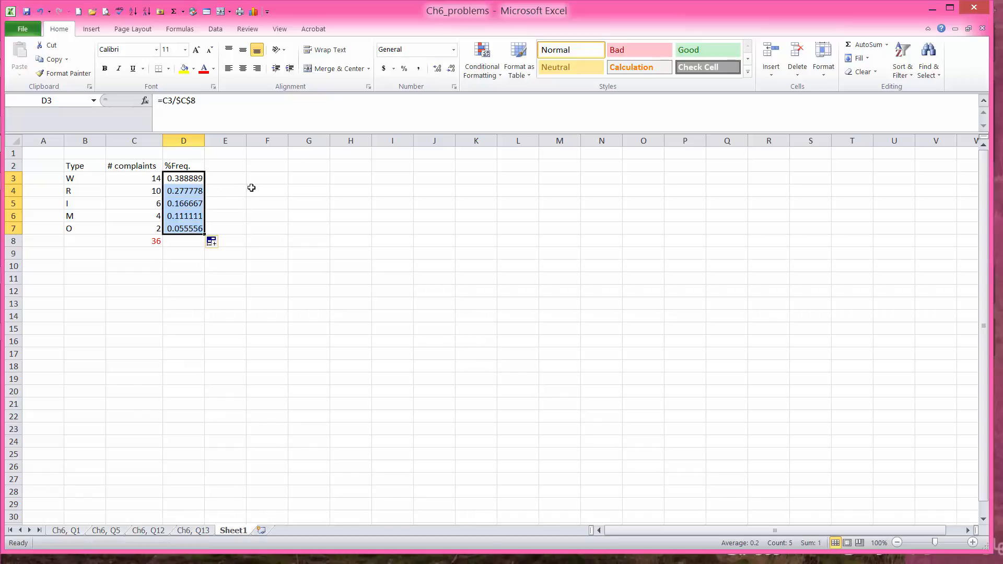
Step: AutoSum the shares in D8 so they total 1
click(192, 242)
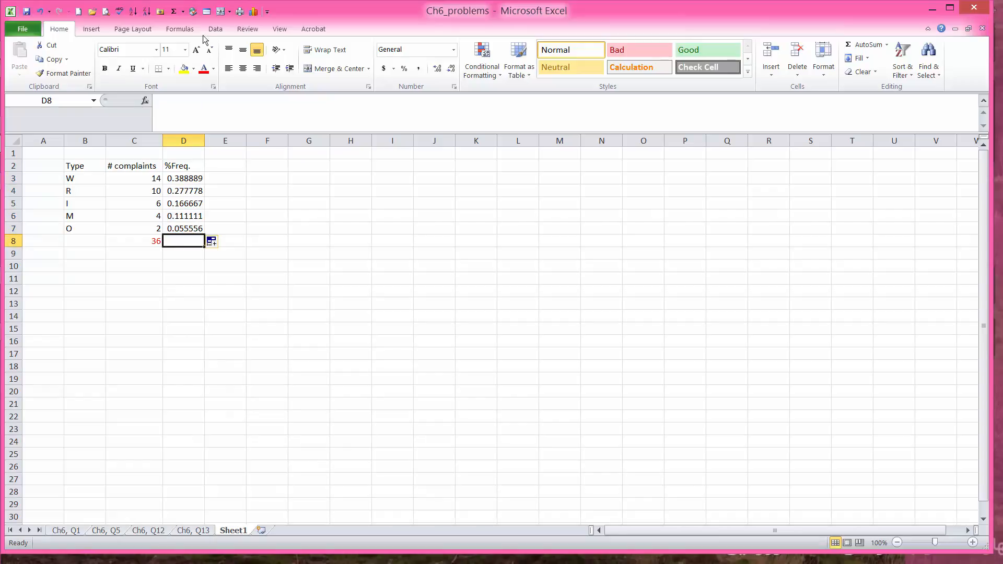
click(175, 17)
key(Return)
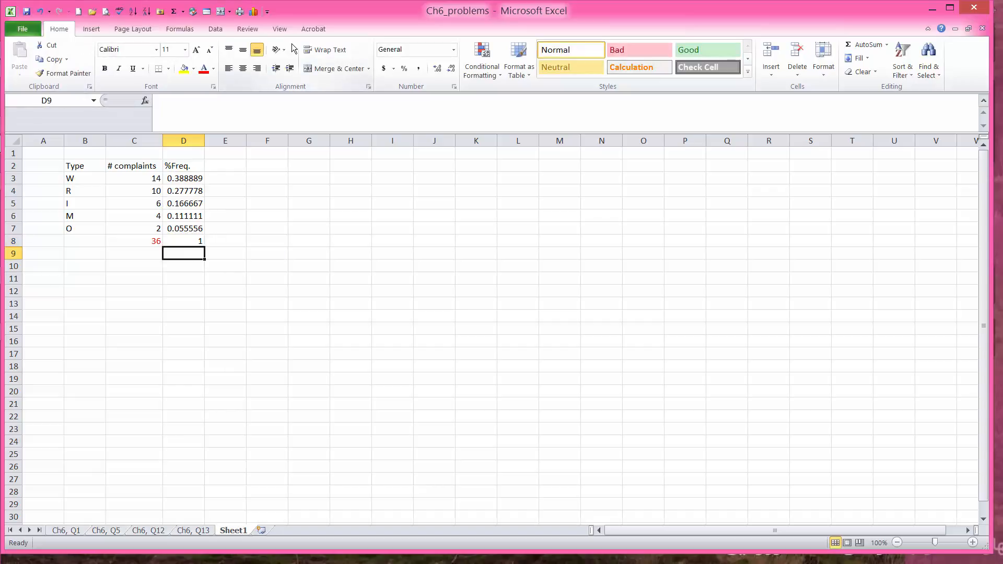
Step: Type the heading cumul%F in E2 and begin a formula in E3
click(243, 169)
text(cumu)
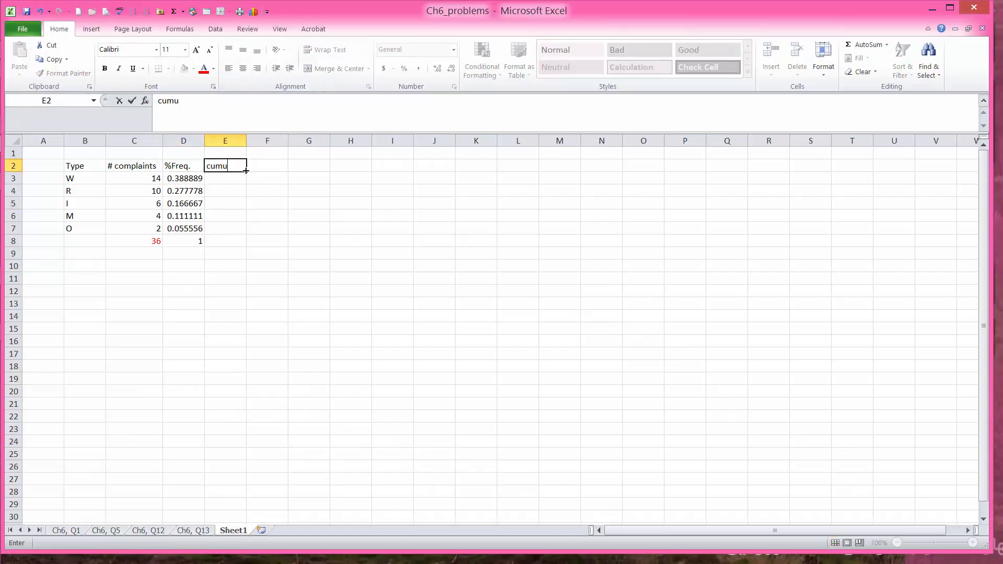
text(l%F)
click(232, 178)
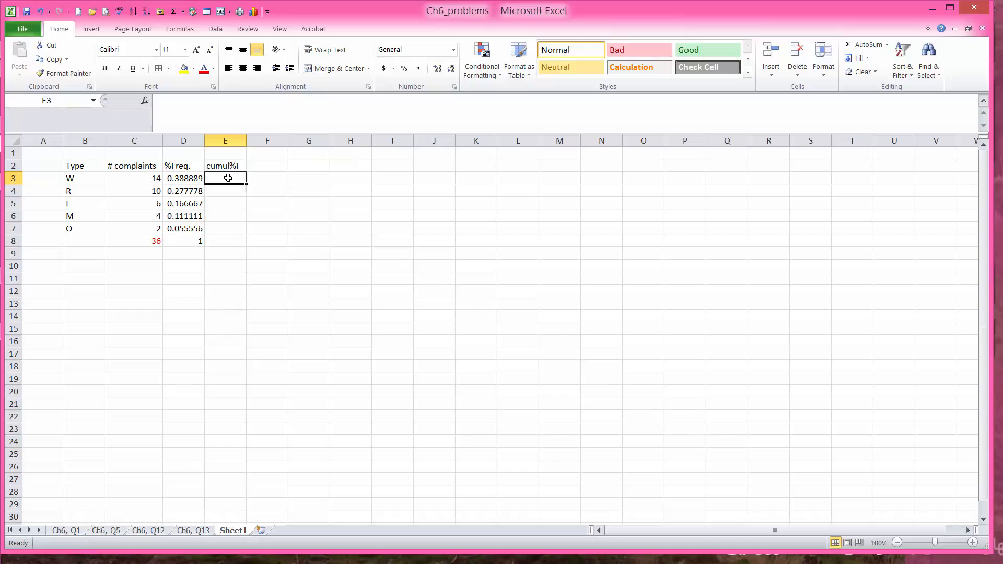
text(=)
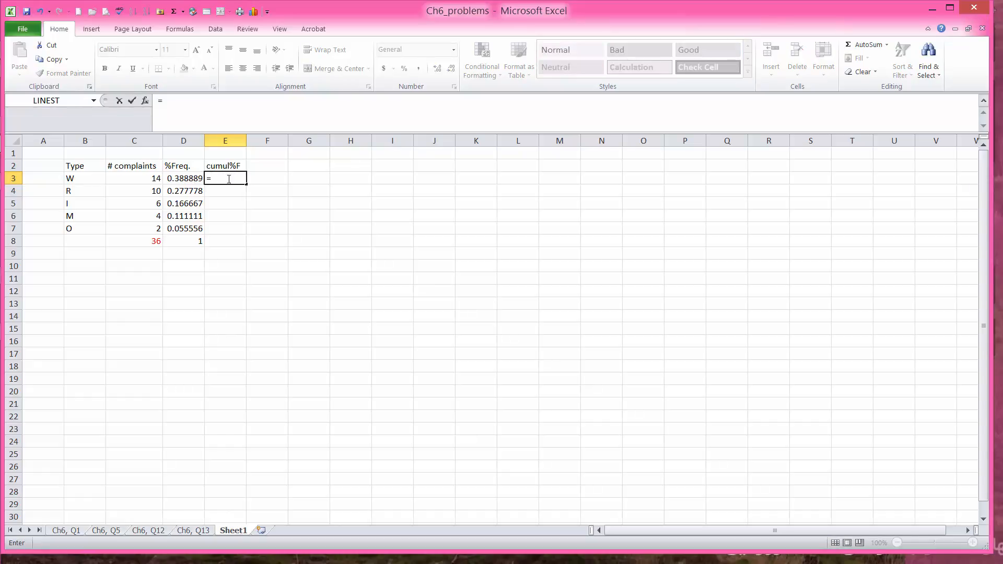
Step: Set E3 to =D3 so the first cumulative value is 0.388889
click(189, 179)
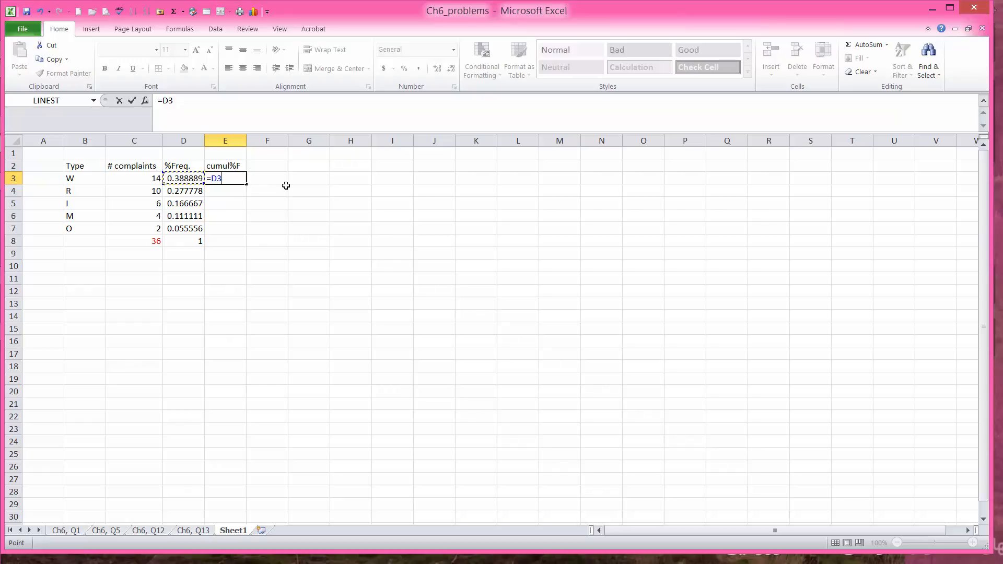
key(Return)
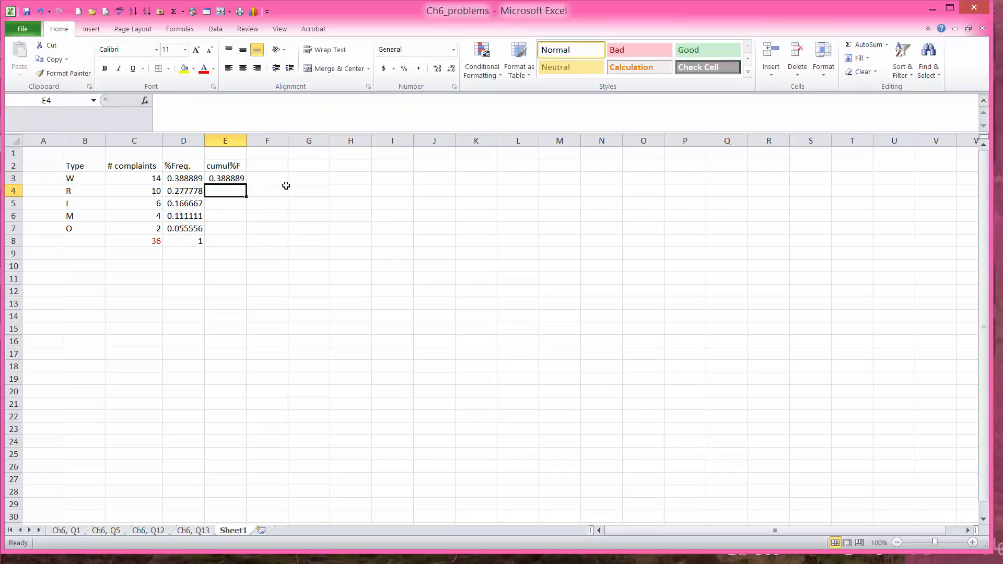
click(232, 178)
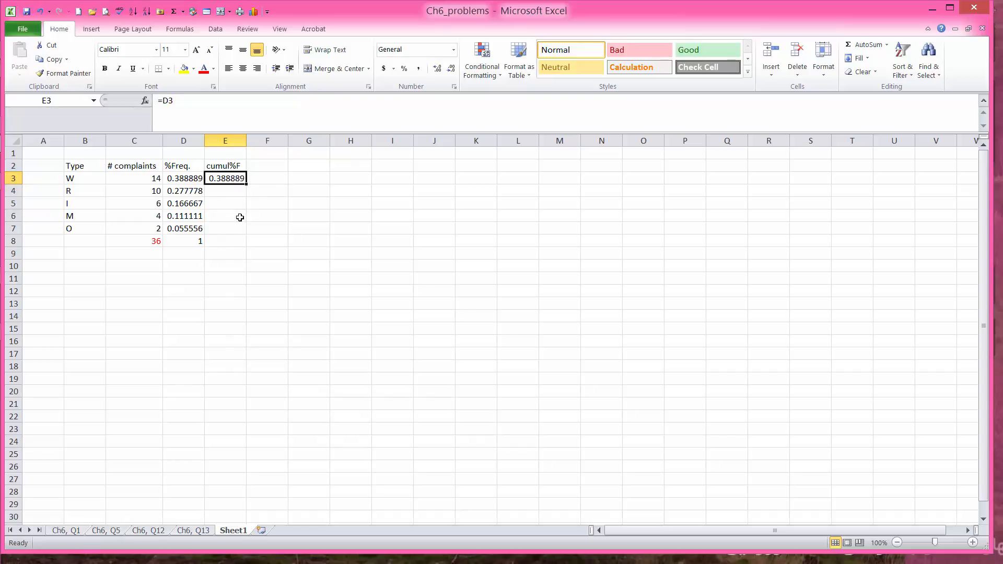
click(189, 191)
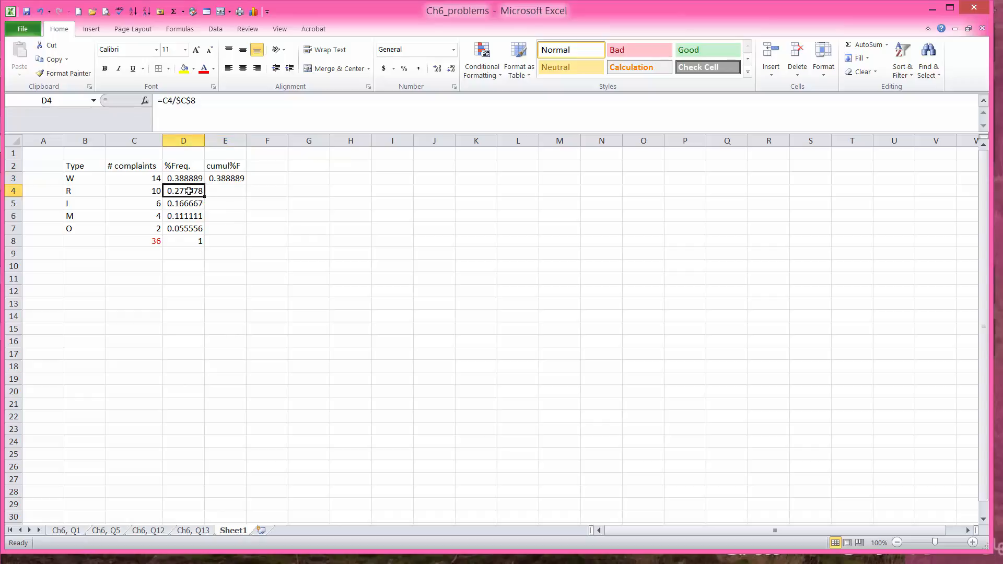
Step: Enter the running total =D4+E3 in E4
click(225, 192)
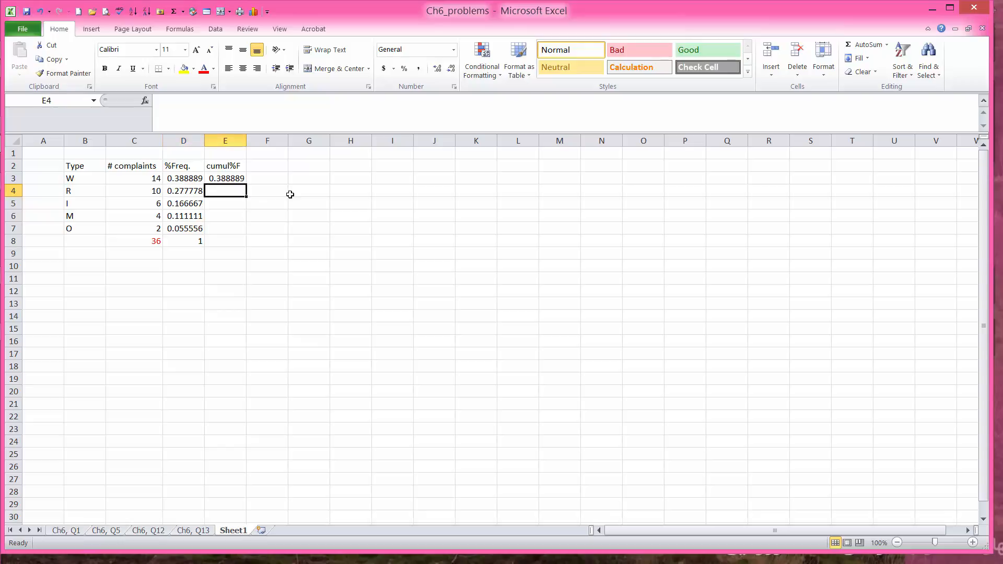
text(=)
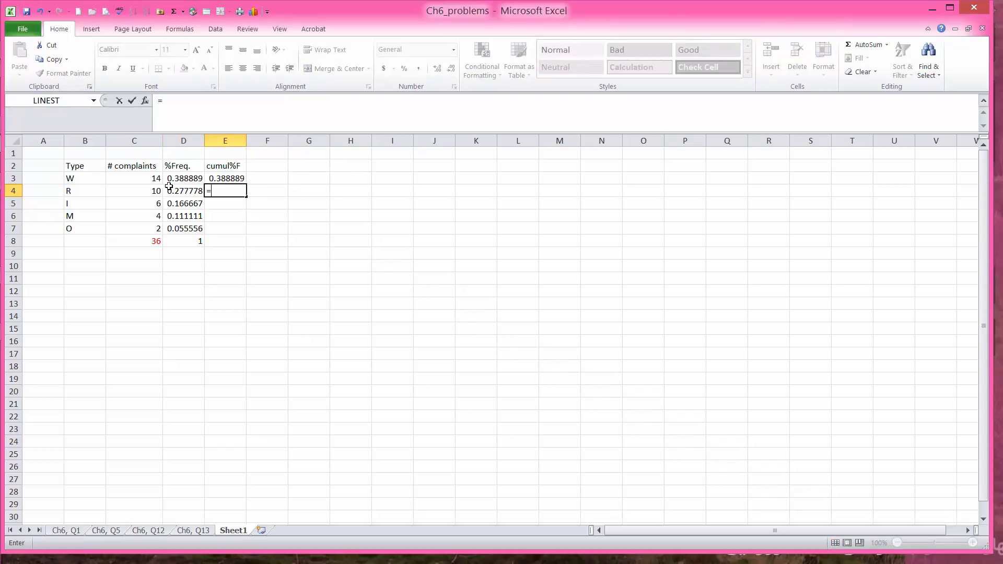
click(183, 191)
text(+)
click(226, 178)
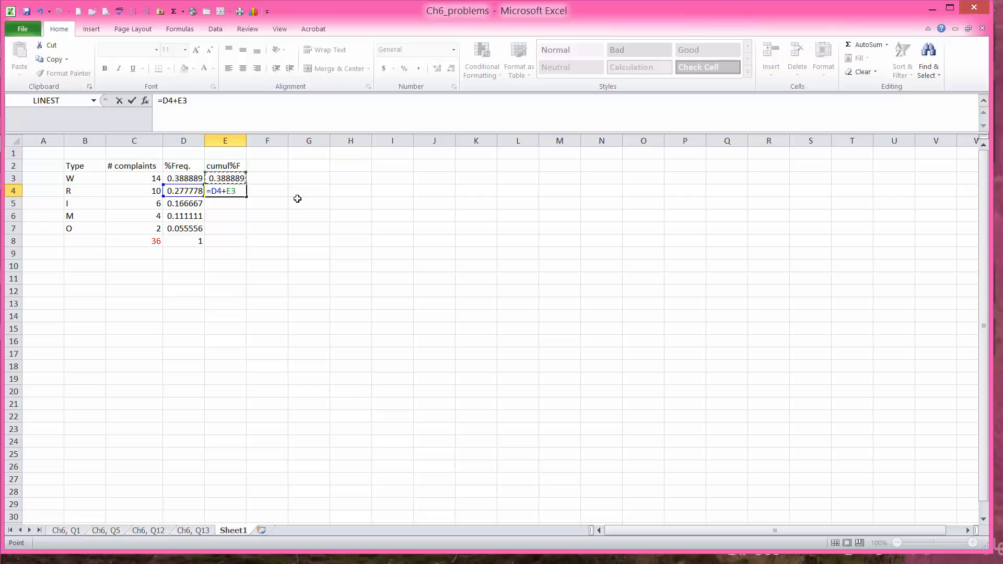
key(Return)
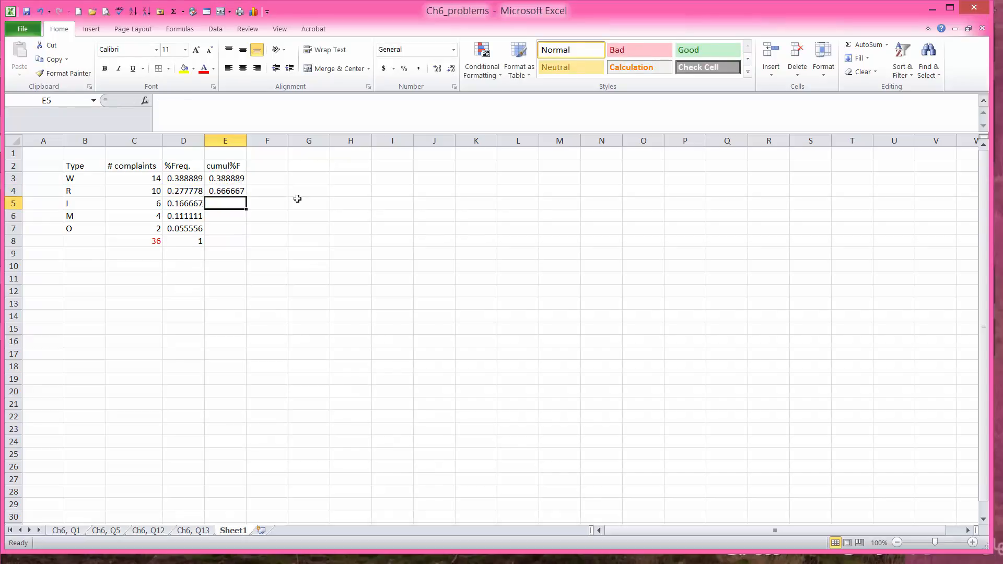
Step: Fill the E4 running total down to E7, ending at 1
click(235, 179)
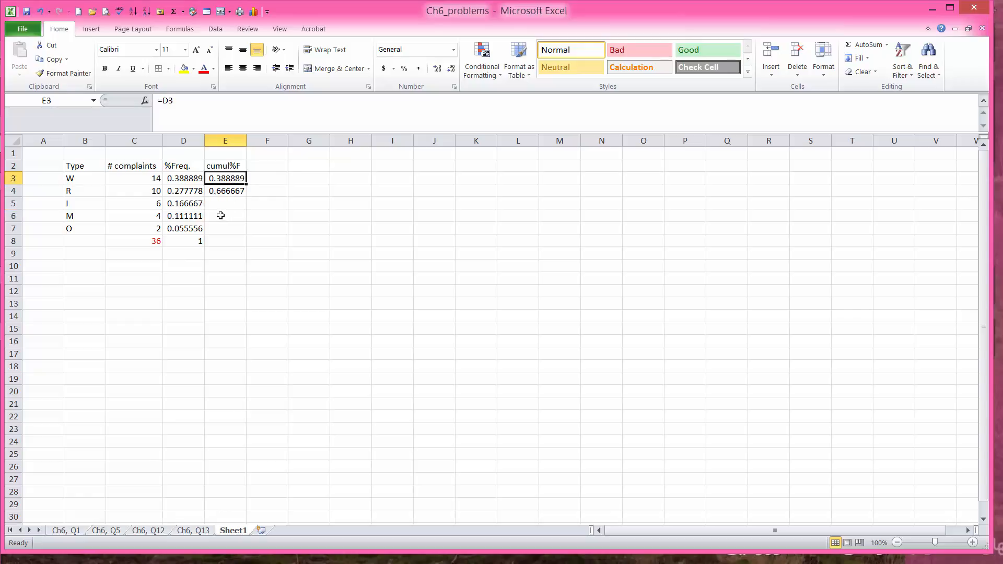
click(194, 193)
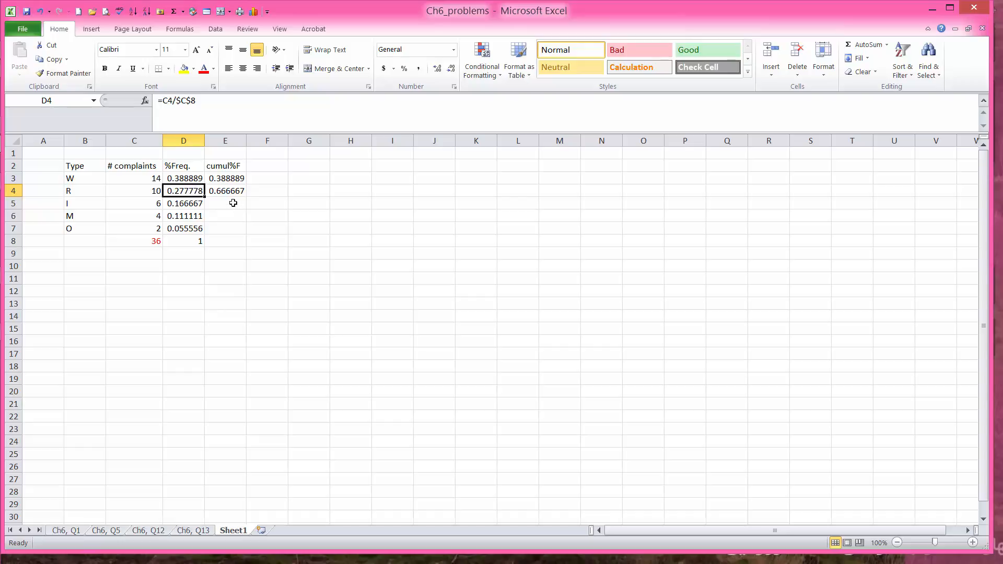
click(231, 191)
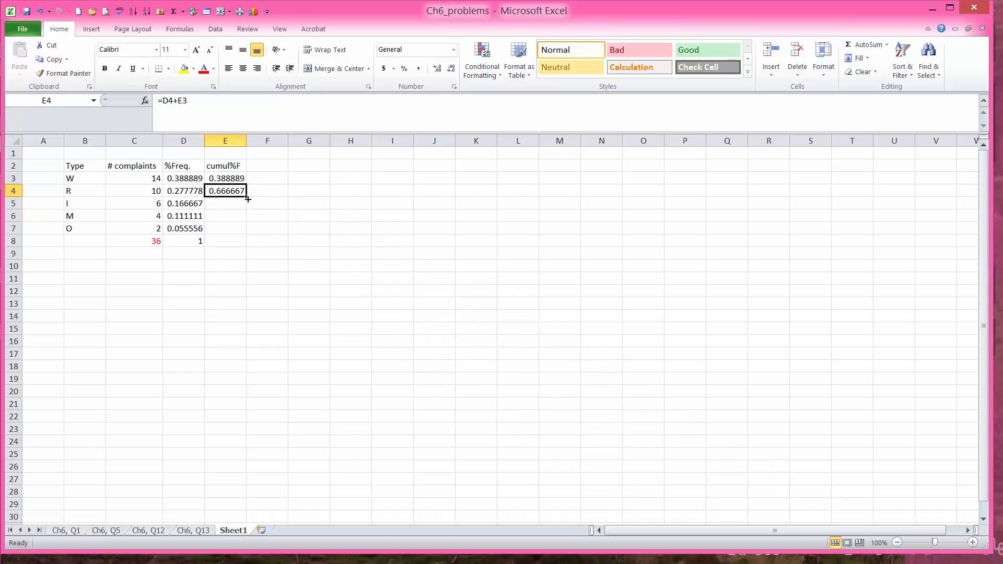
drag(247, 199, 246, 235)
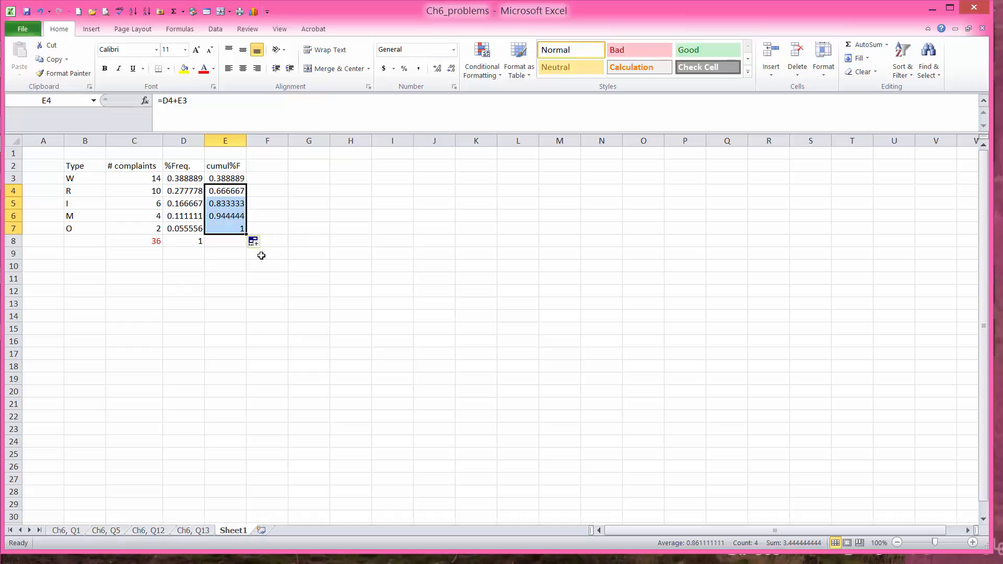
click(238, 228)
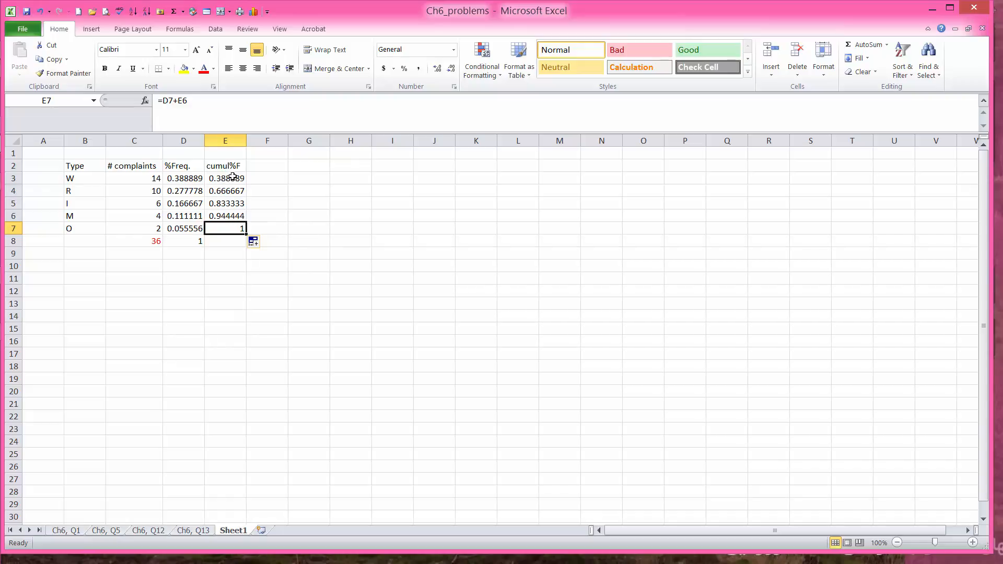
Step: Format E3:E7 as percentages: 39%, 67%, 83%, 94%, 100%
drag(230, 179, 230, 228)
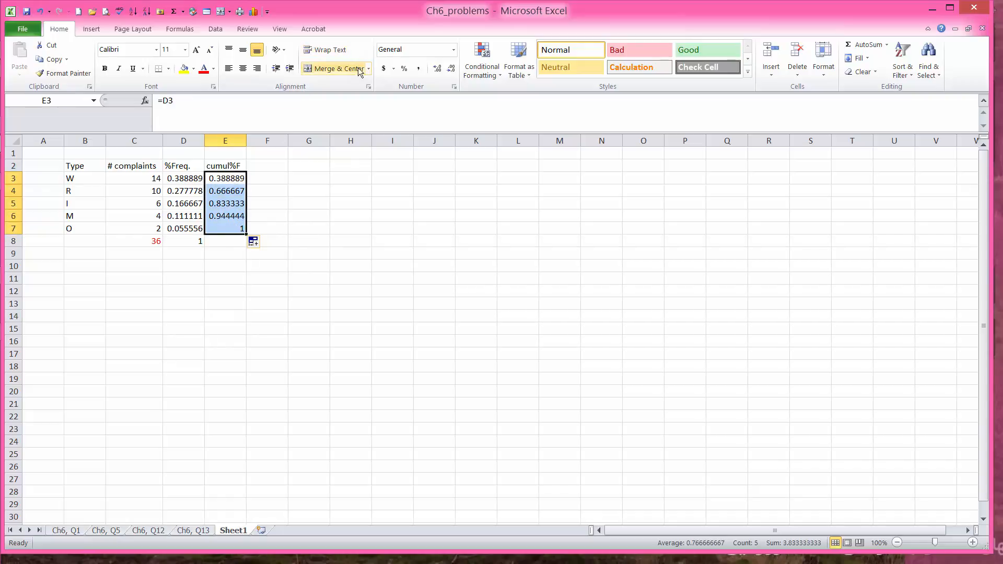
click(403, 70)
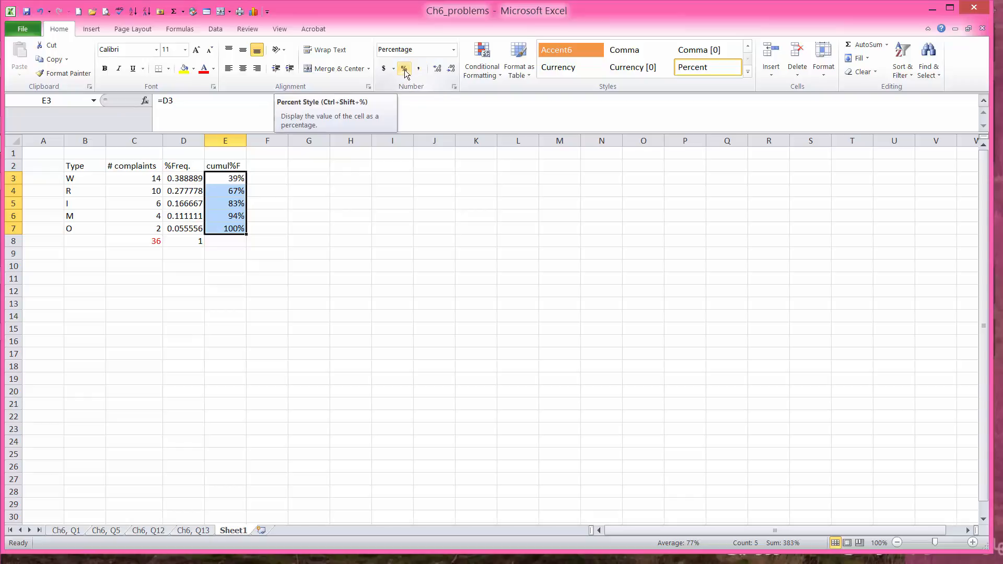
click(300, 198)
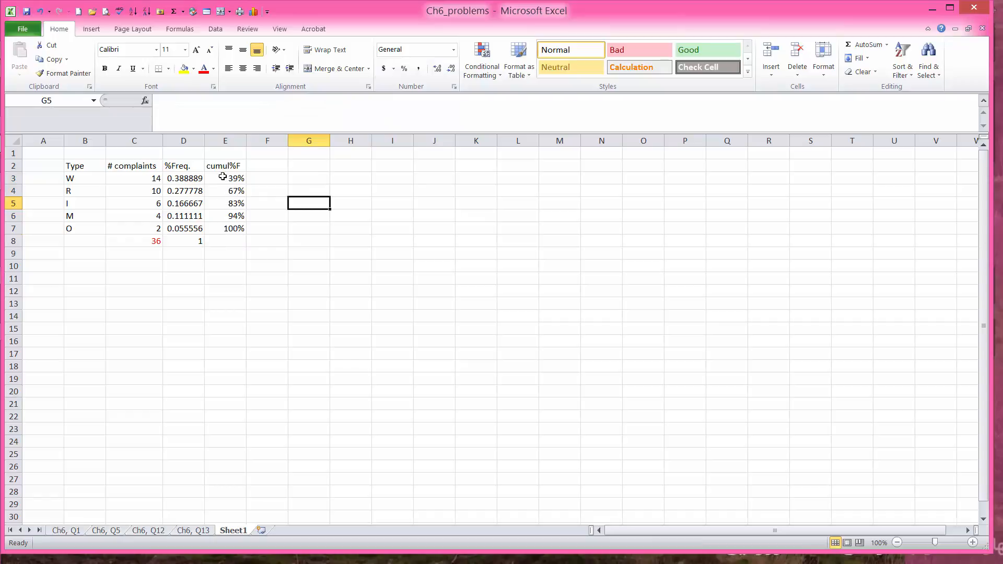
Step: Select B2:C7 plus the cumul%F column E2:E7 as the chart data
click(82, 167)
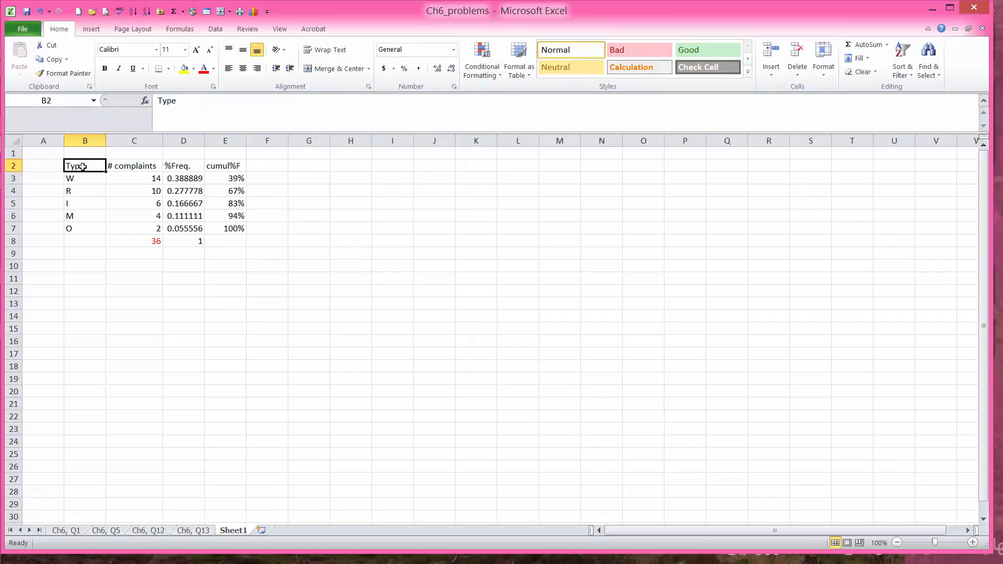
drag(82, 166, 125, 226)
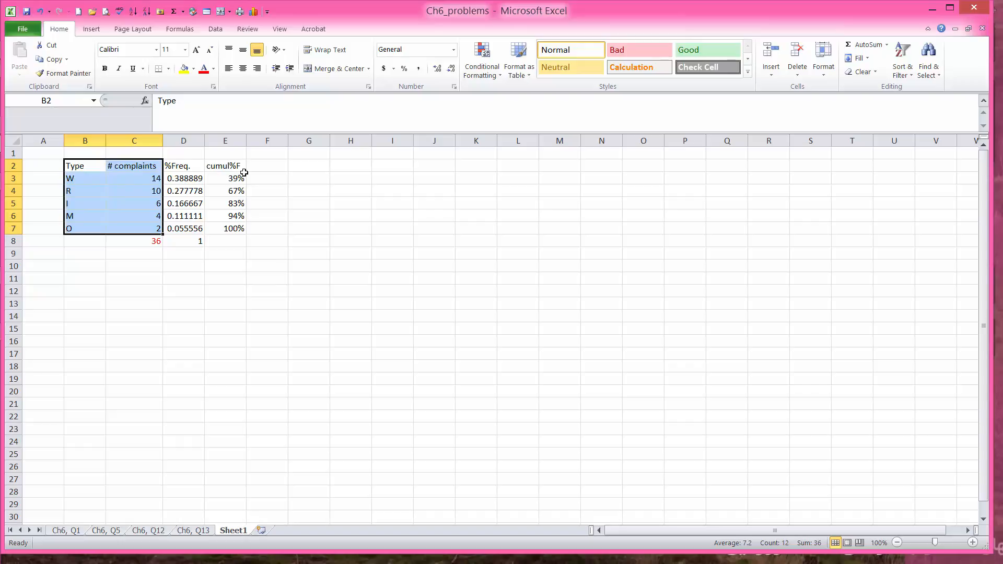
drag(231, 165, 230, 226)
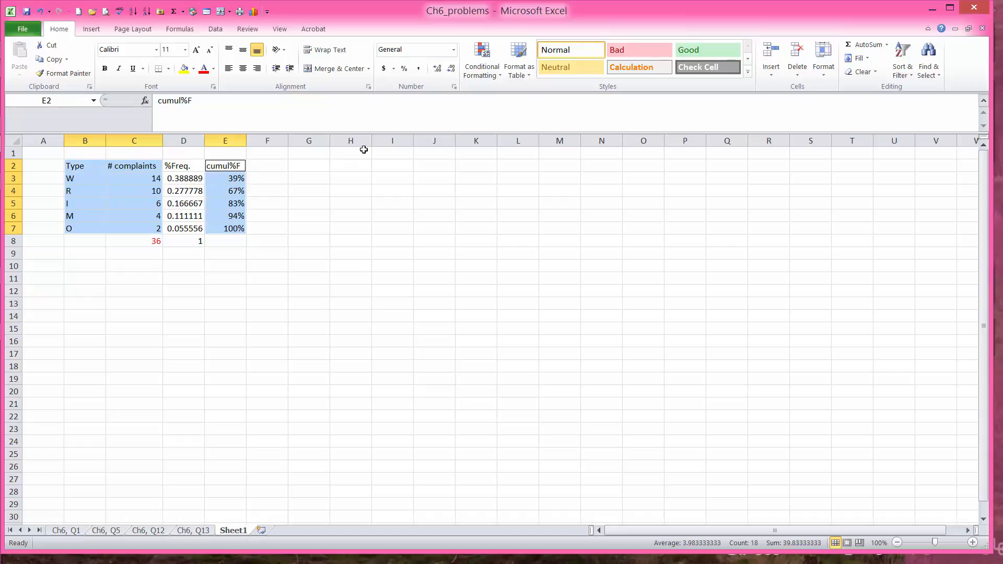
click(254, 12)
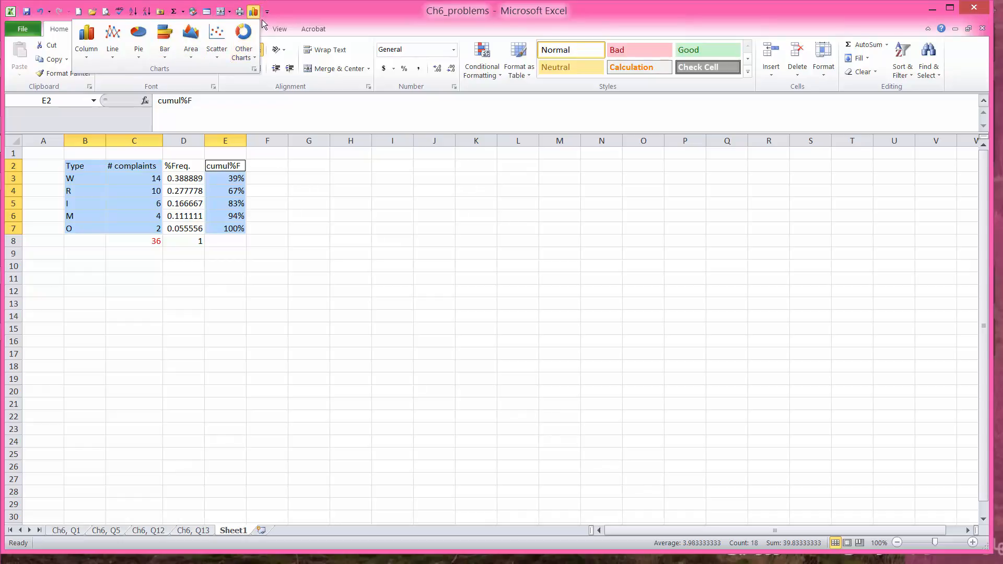
click(302, 14)
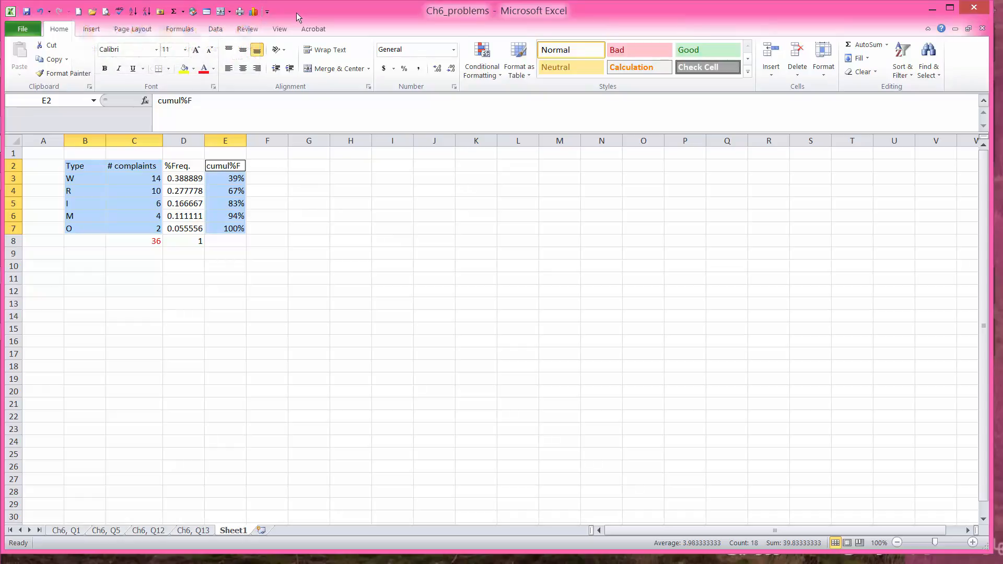
click(90, 30)
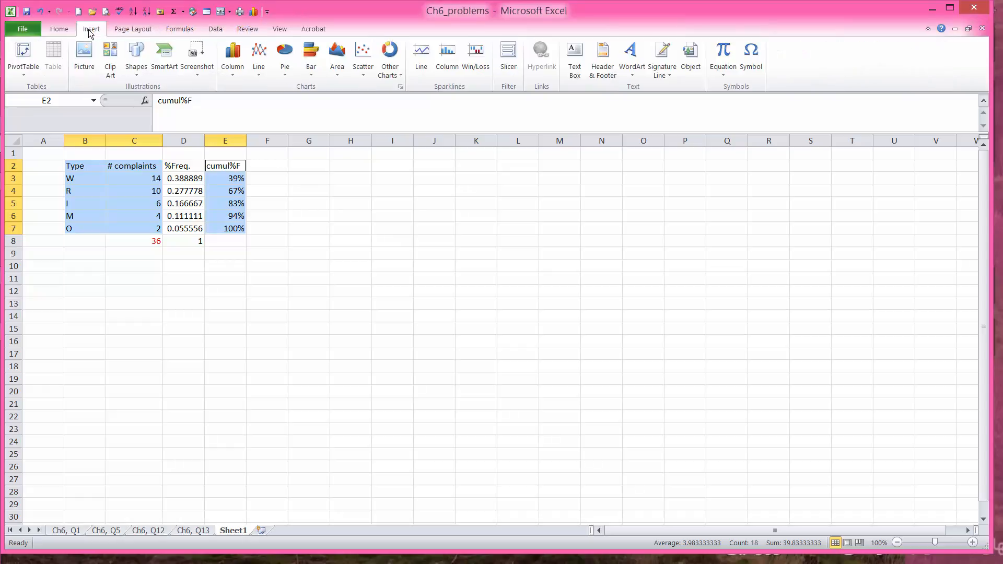
Step: Insert a 2-D Clustered Column chart of # complaints and cumul%F for types W to O
click(234, 59)
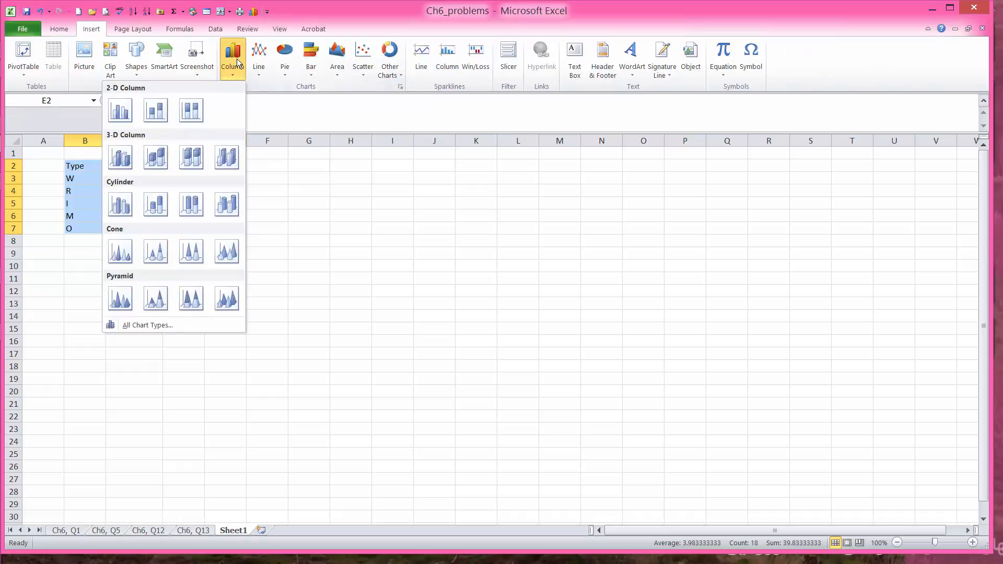
click(125, 112)
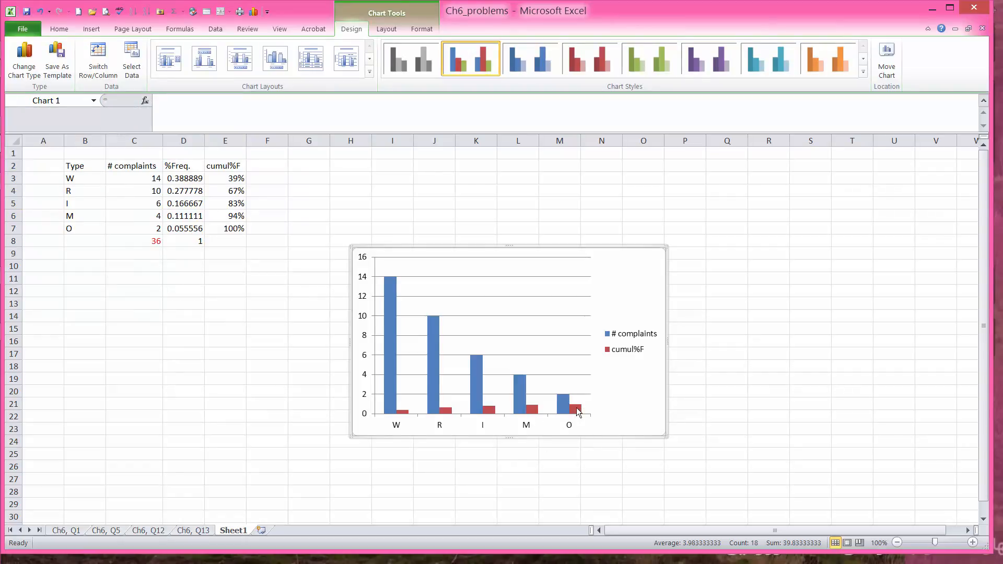
mouse_move(577, 413)
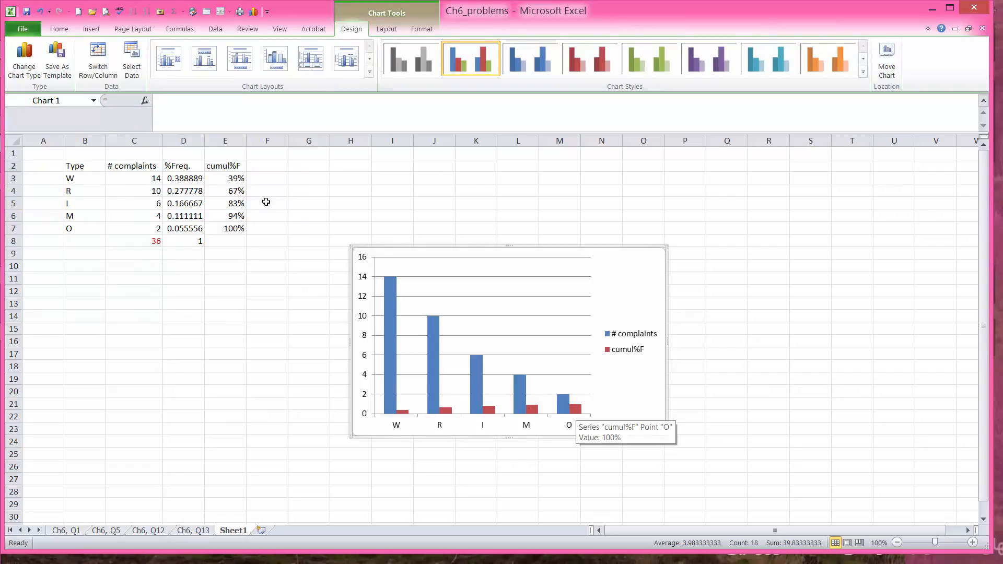
click(619, 353)
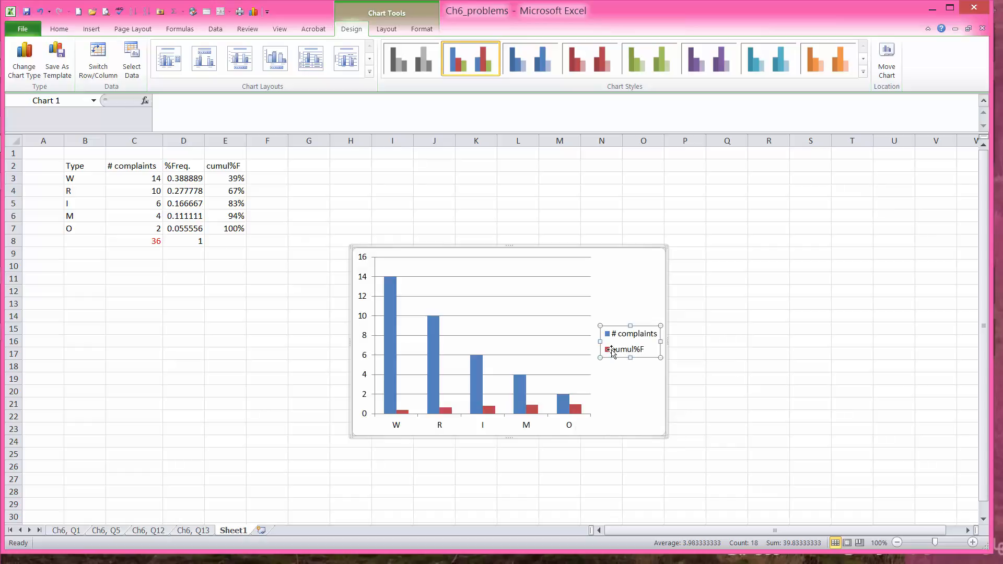
click(616, 350)
click(608, 393)
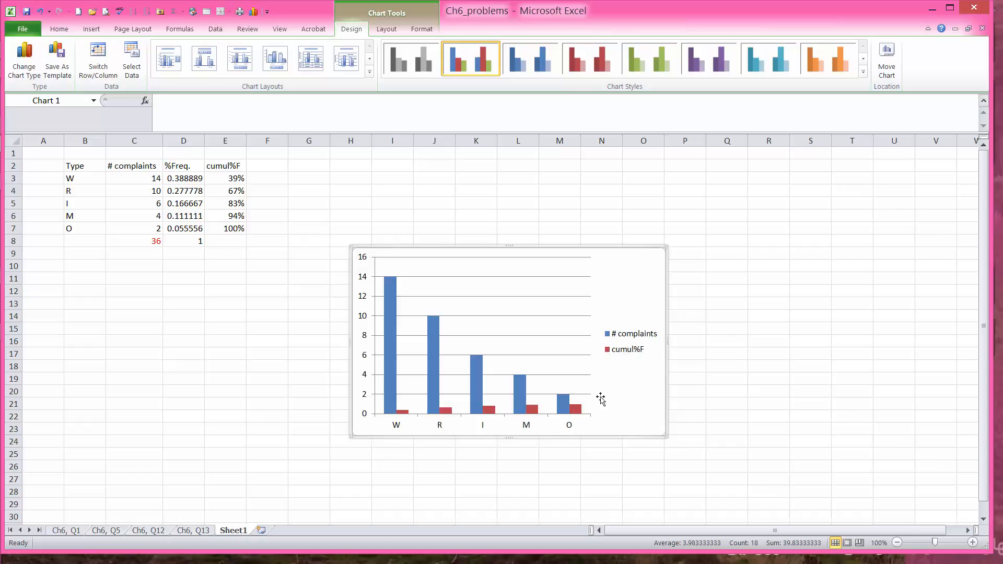
Step: Change the cumul%F series chart type to Line with Markers
right_click(575, 409)
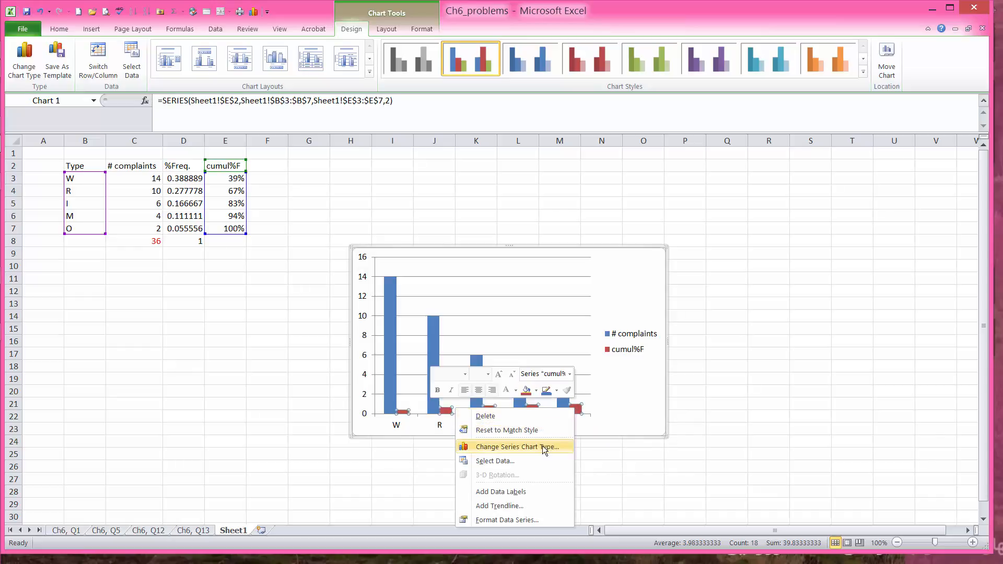
click(516, 447)
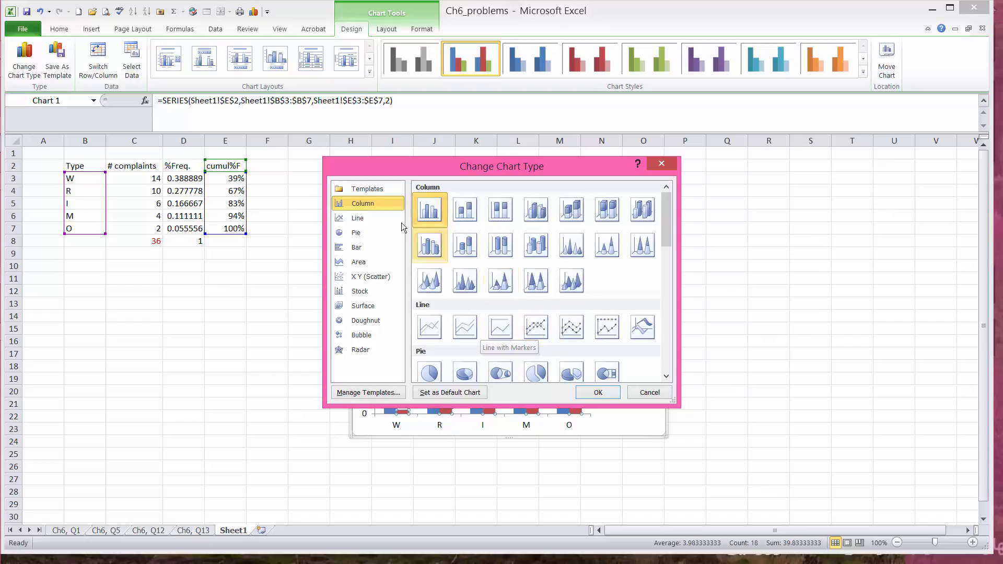
click(539, 330)
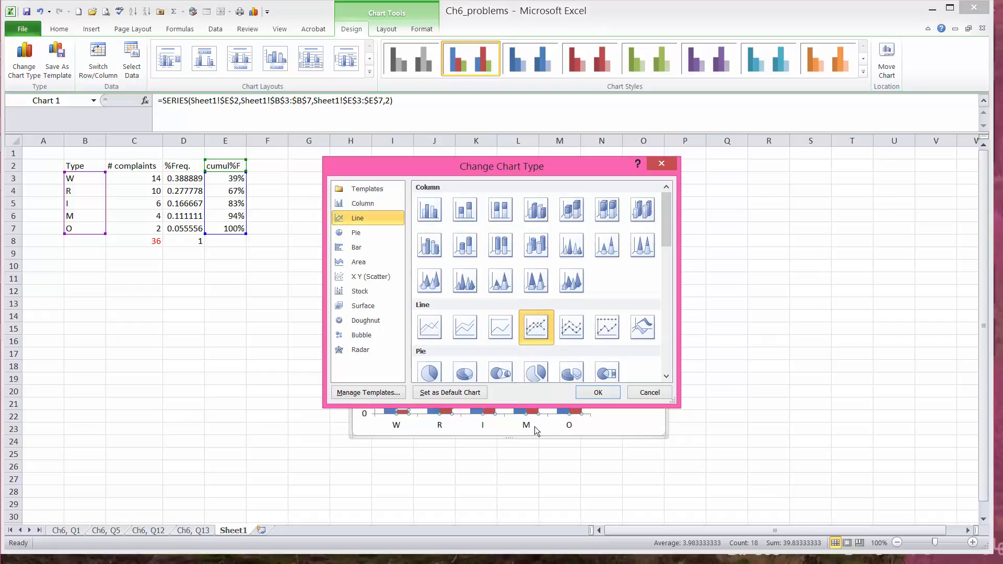
click(598, 393)
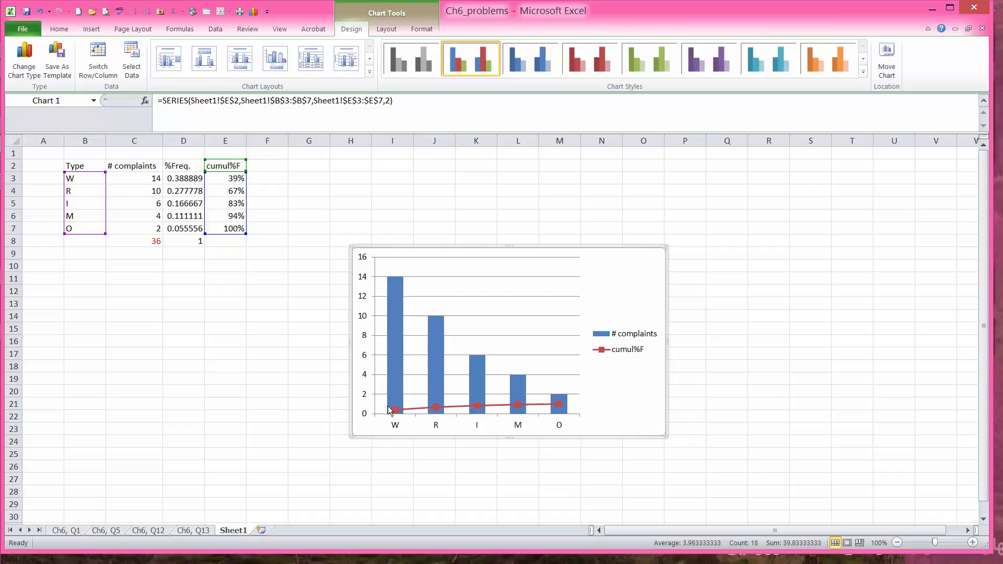
Step: Reposition the chart beside the complaint table with its top-left corner near cell G2
mouse_move(559, 407)
drag(540, 241, 468, 166)
drag(178, 395, 184, 406)
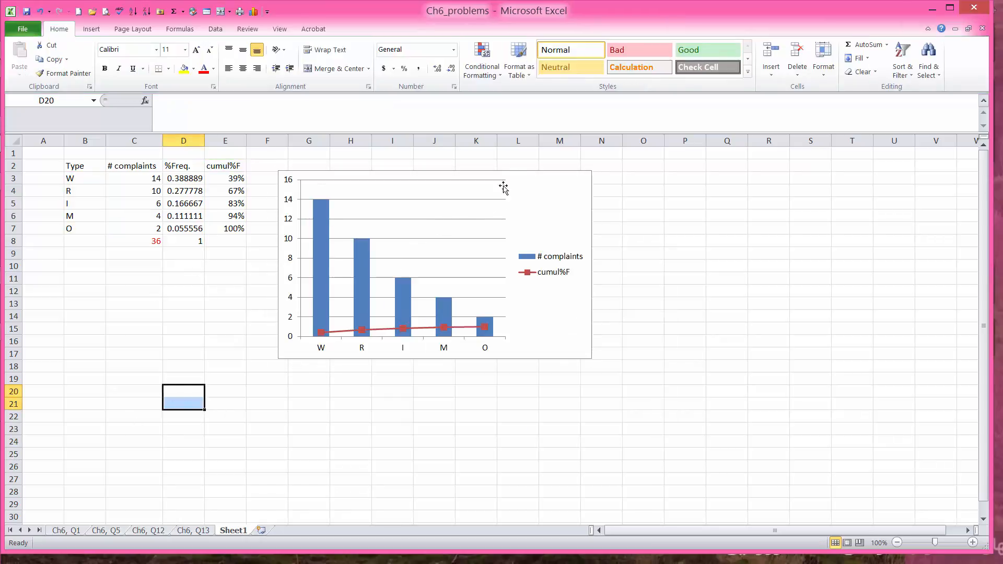
click(503, 284)
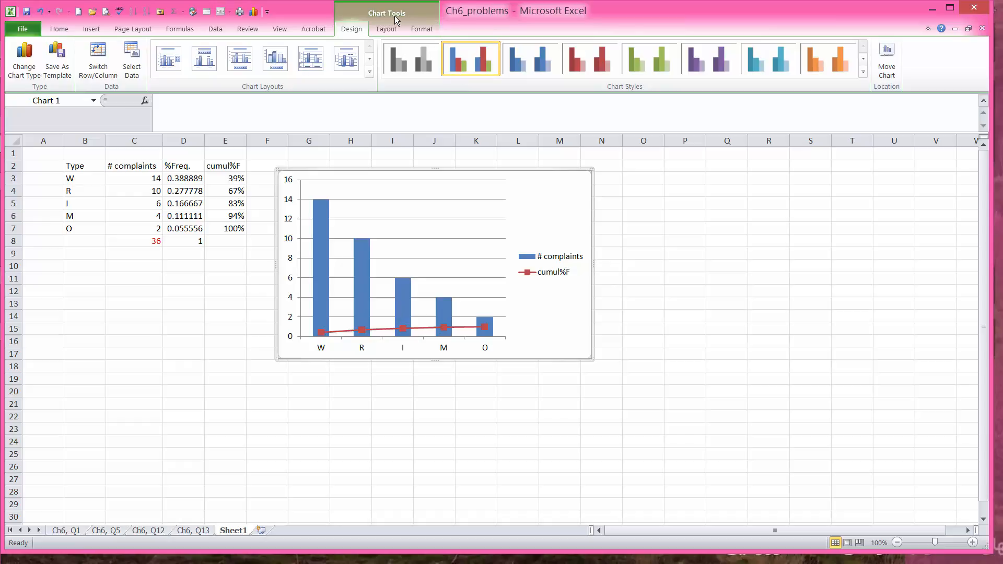
Step: Format Series cumul%F to plot on the Secondary Axis
click(422, 30)
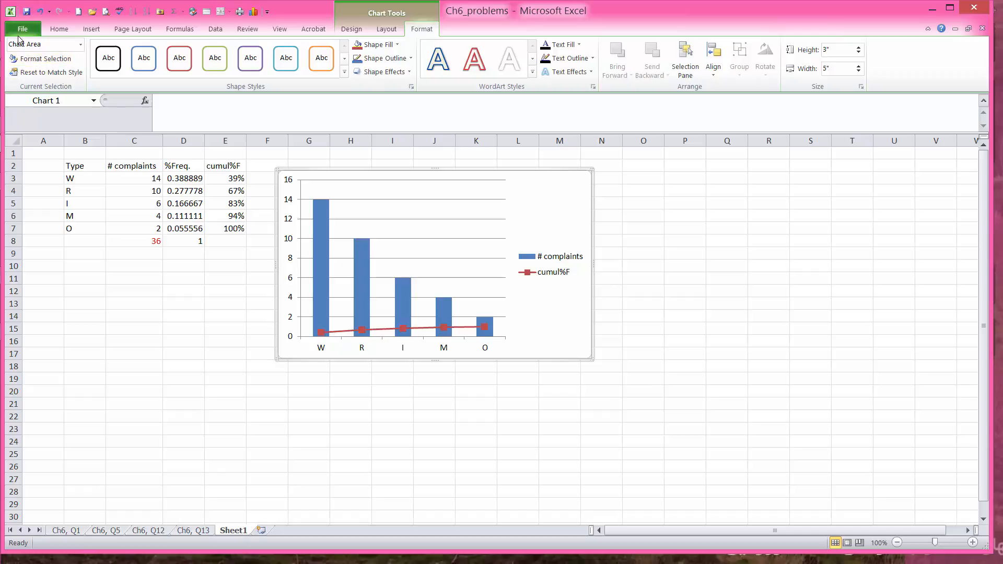
click(81, 45)
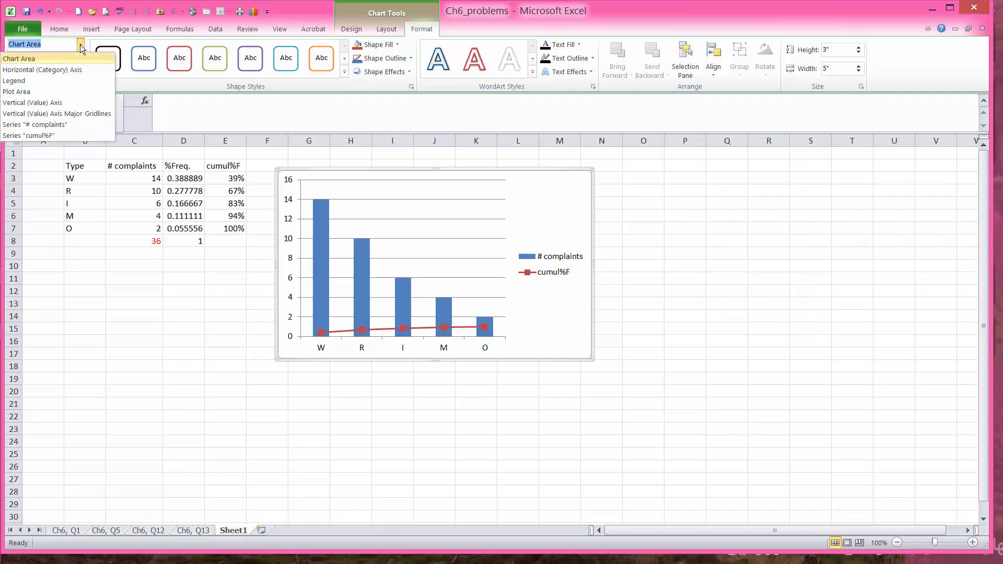
click(44, 136)
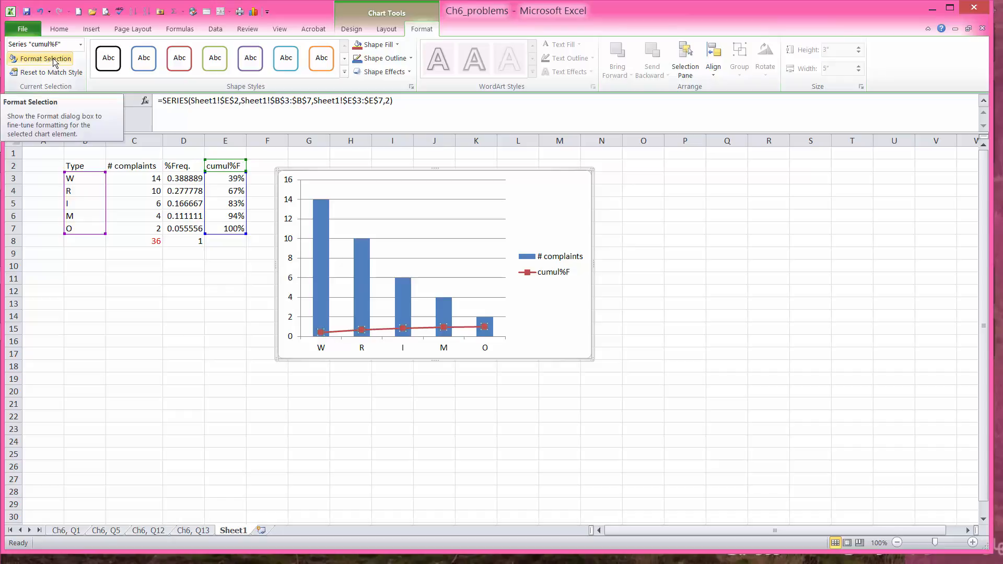
click(52, 58)
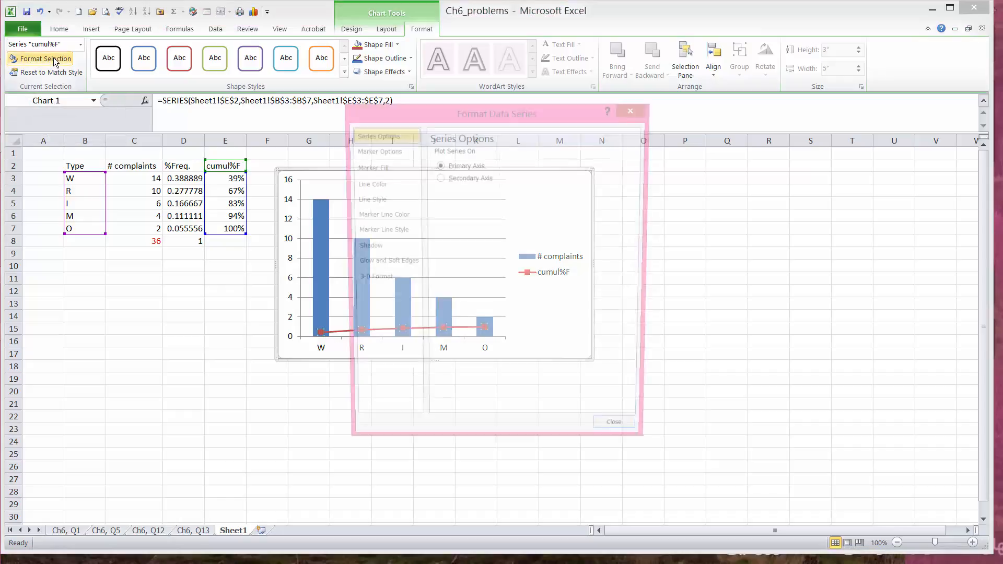
click(438, 178)
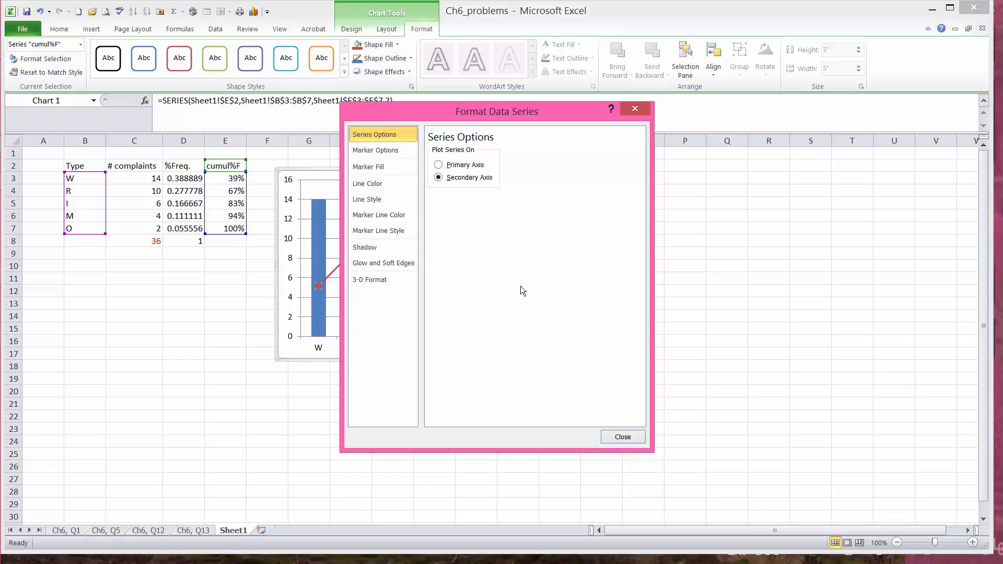
click(622, 437)
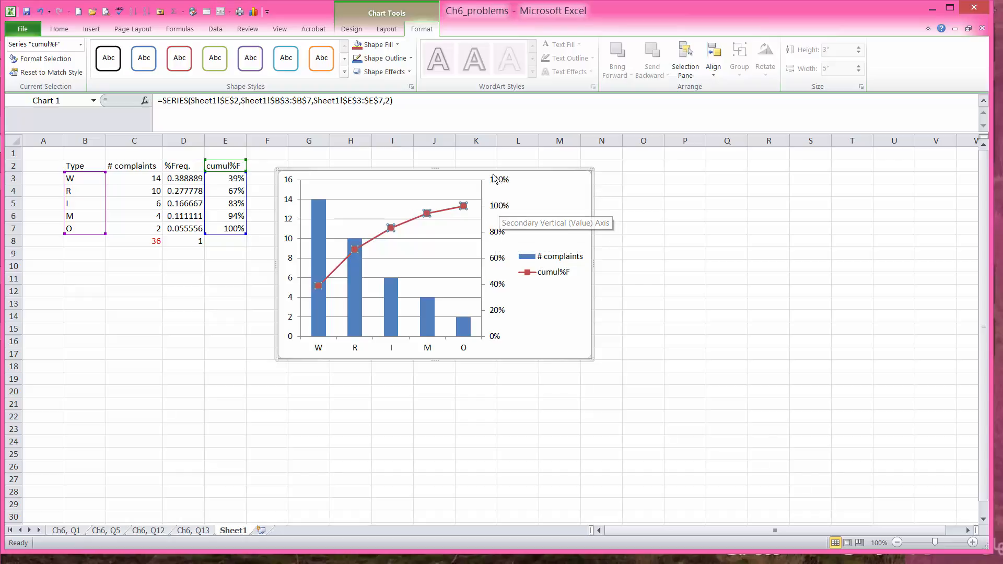
Step: Add data labels to the cumul%F line points
mouse_move(465, 210)
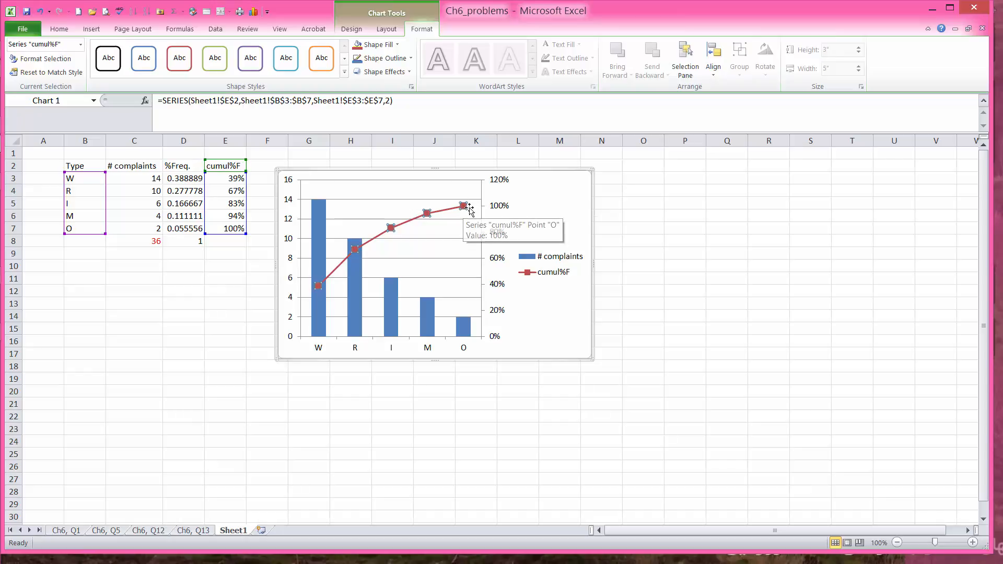
mouse_move(429, 215)
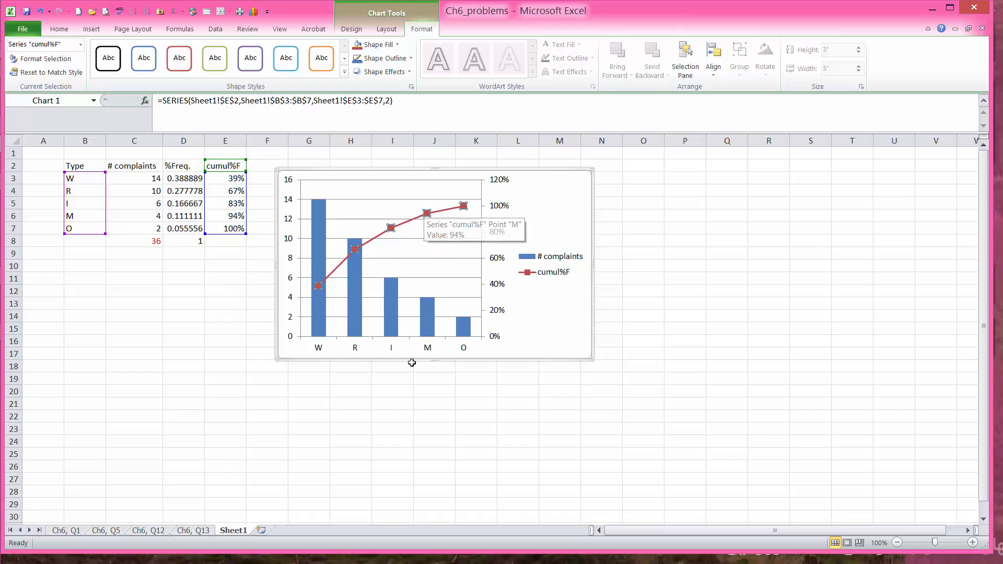
right_click(427, 215)
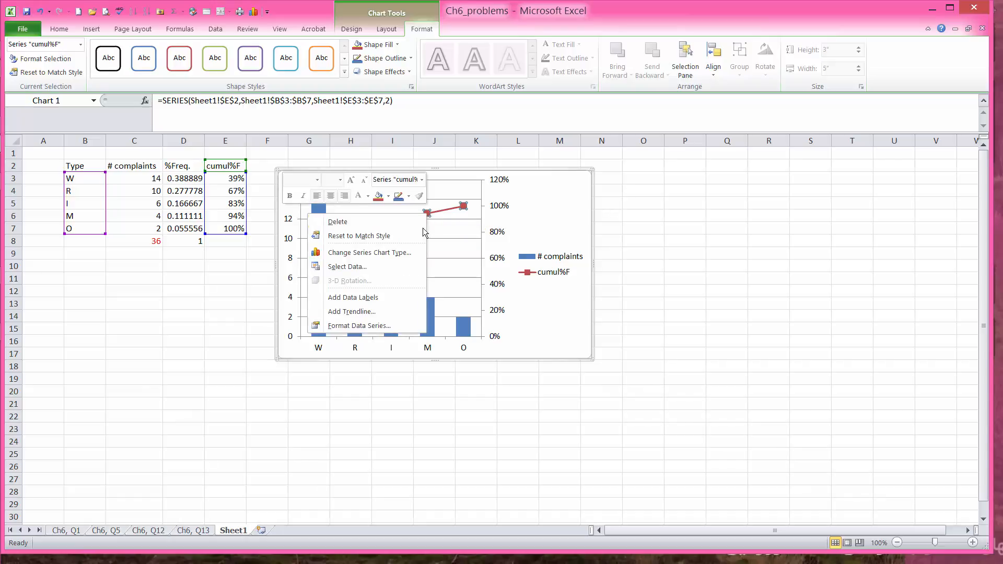
click(352, 296)
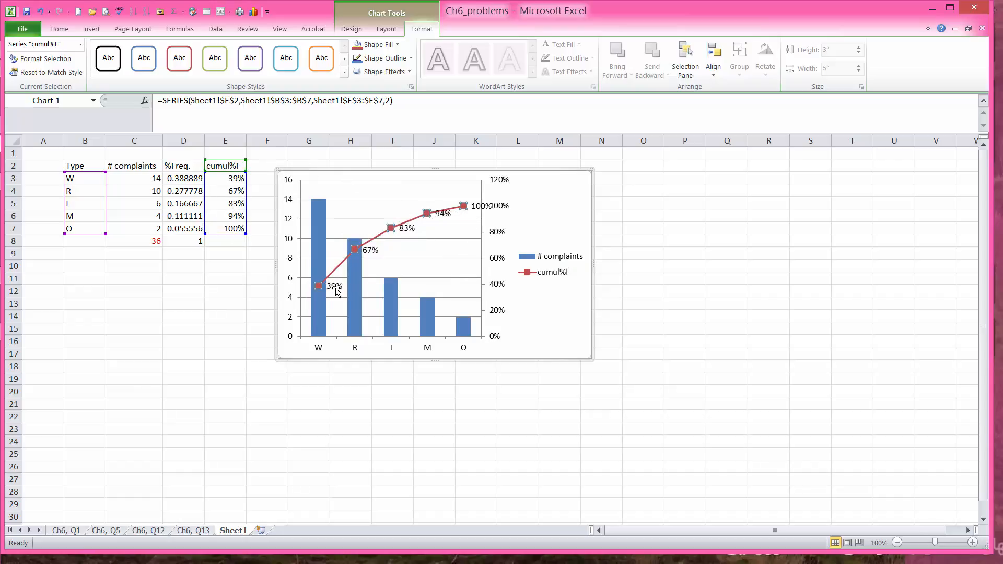
Step: Move the 100%, 94% and 83% labels below their markers
click(481, 207)
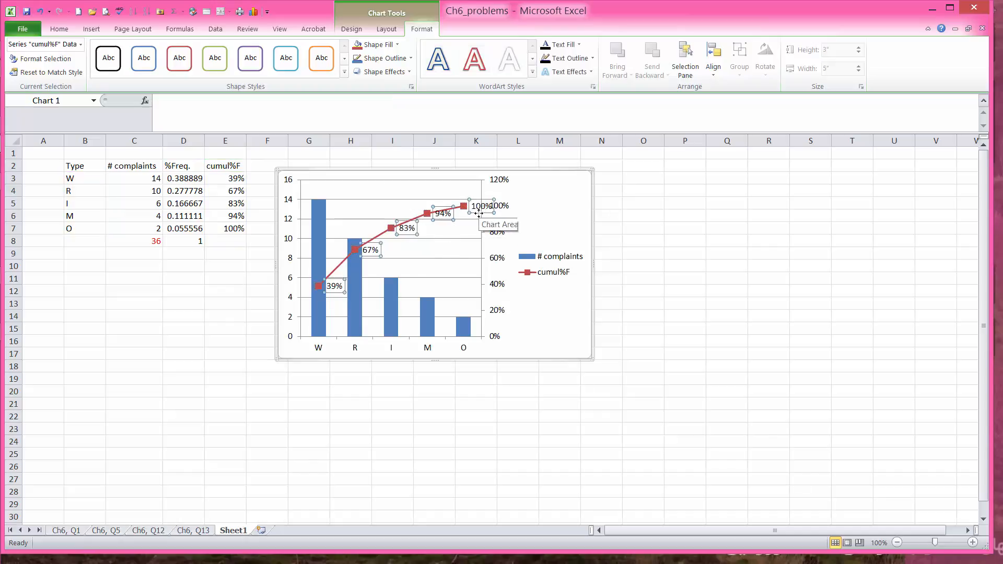
drag(478, 213, 469, 225)
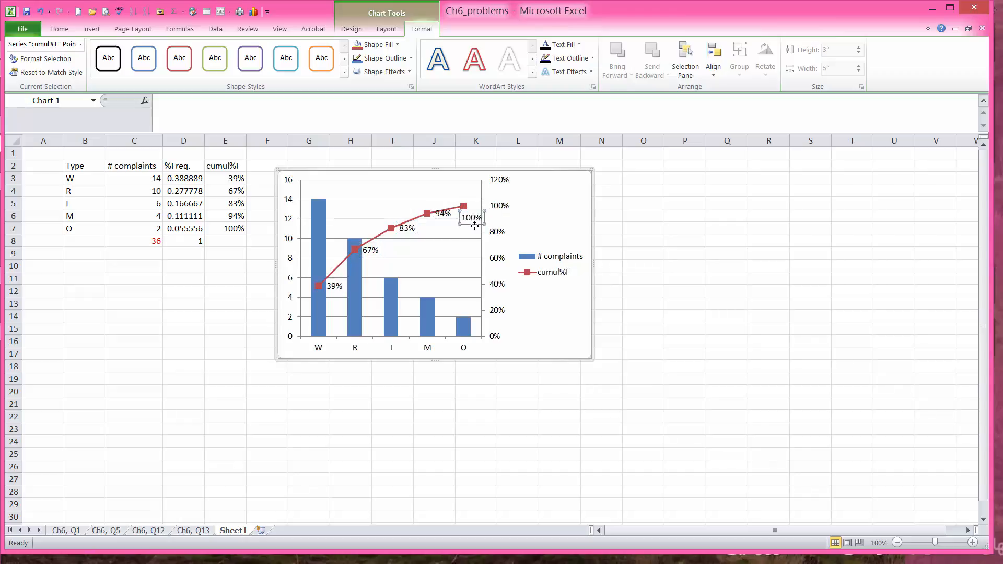
click(440, 215)
drag(440, 220, 402, 247)
click(406, 234)
click(372, 252)
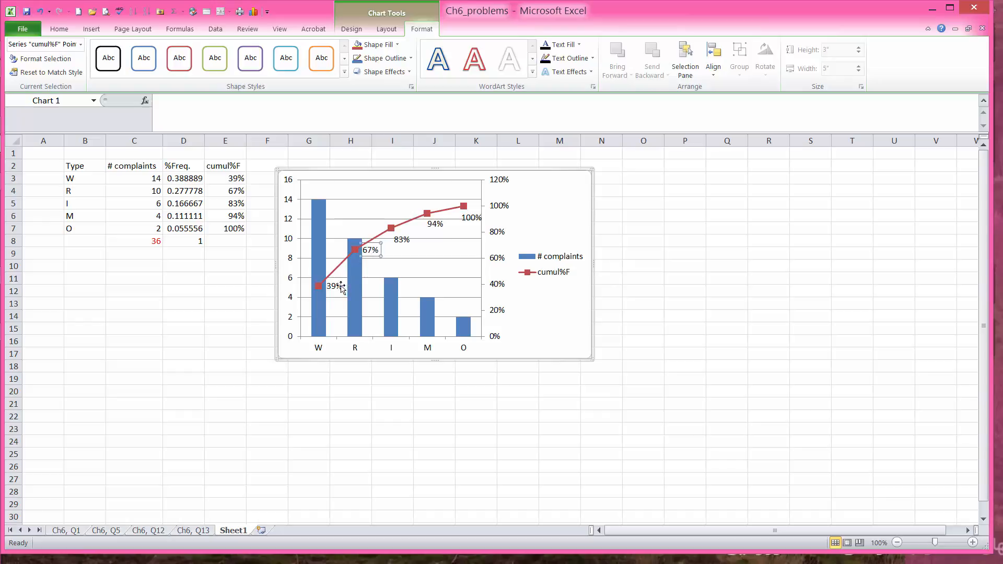
click(555, 223)
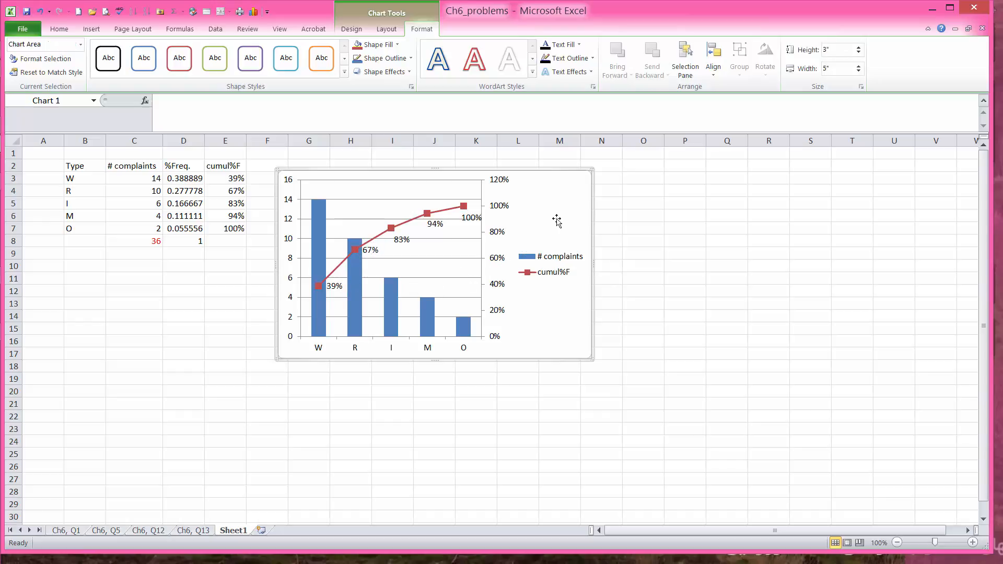
Step: Fix the secondary axis maximum at 1.0 so it tops out at 100%
right_click(498, 208)
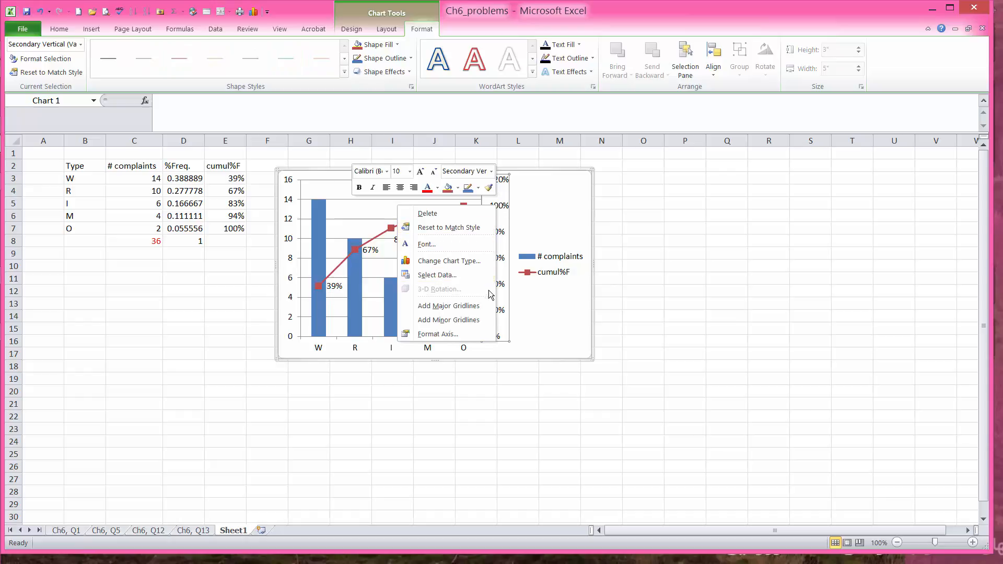
click(445, 334)
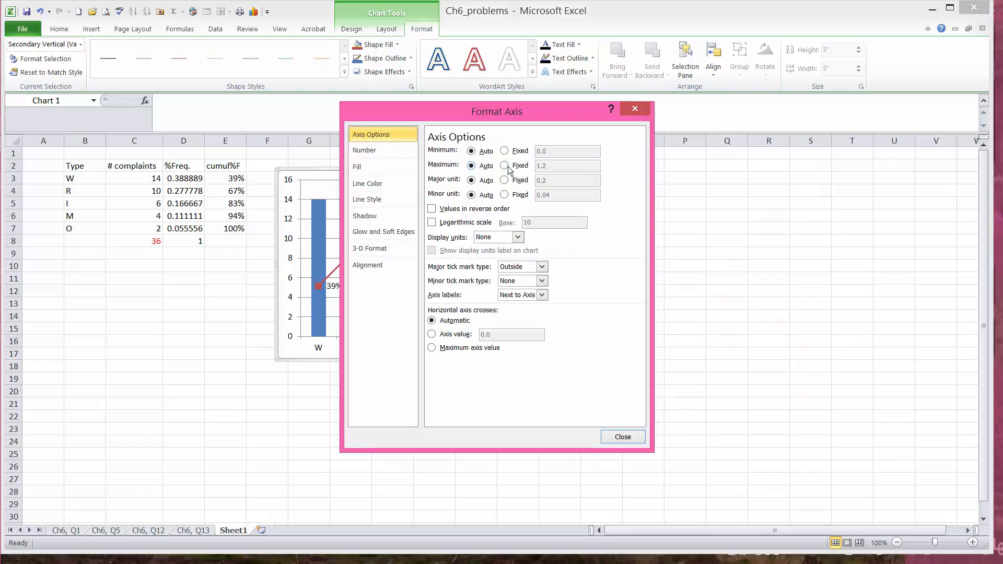
click(505, 166)
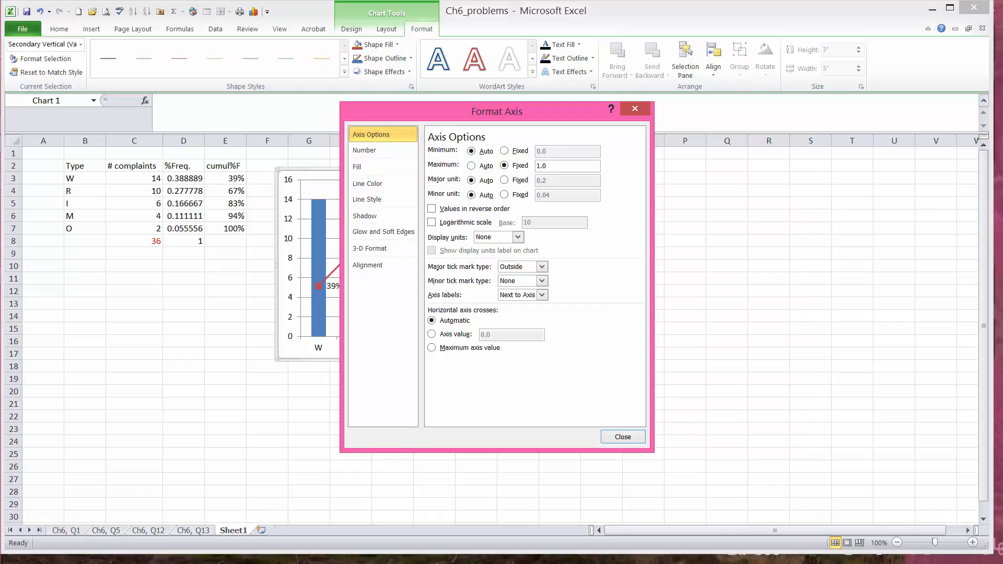
click(622, 437)
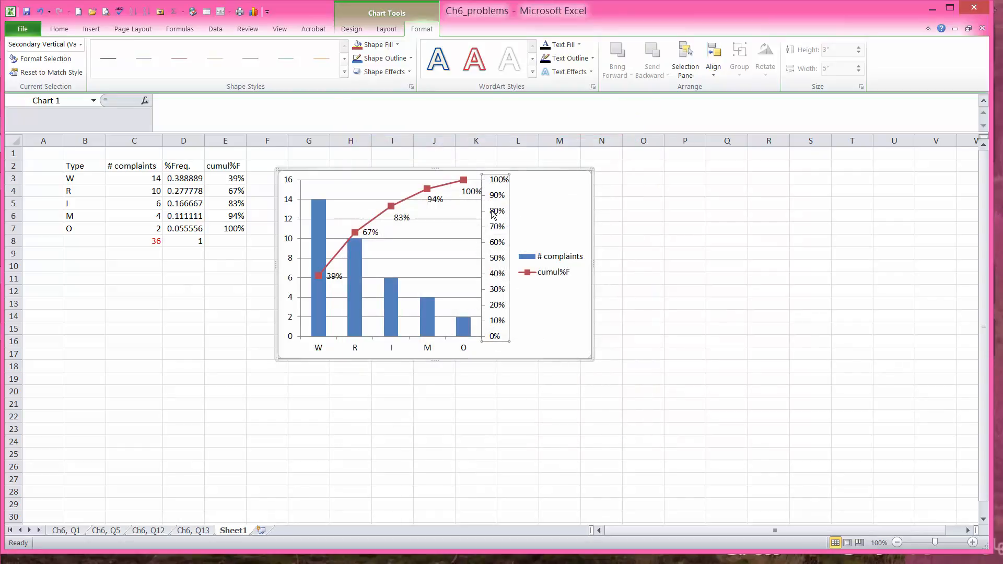